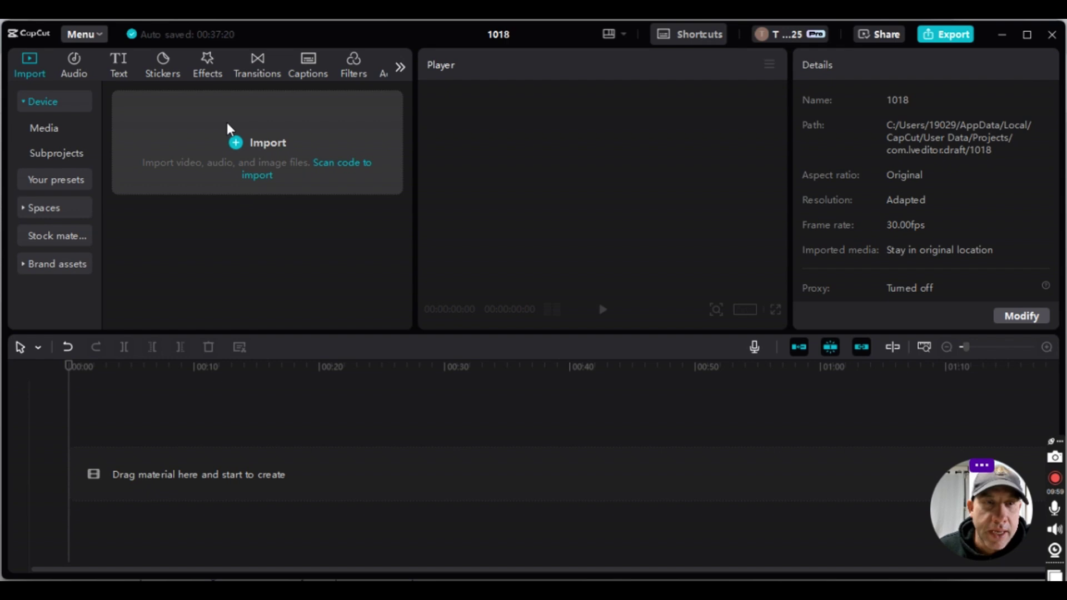
- Import 1018(1).mp4 into the media library and add it to the timeline track
{"action": "left_click", "coordinate": [233, 143]}
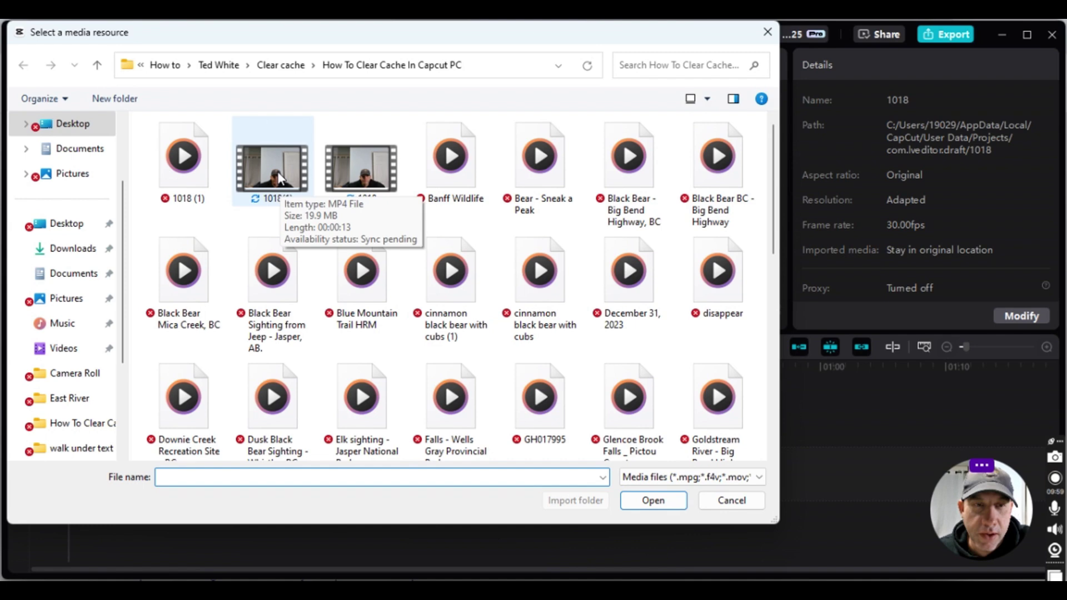
{"action": "left_click", "coordinate": [272, 182]}
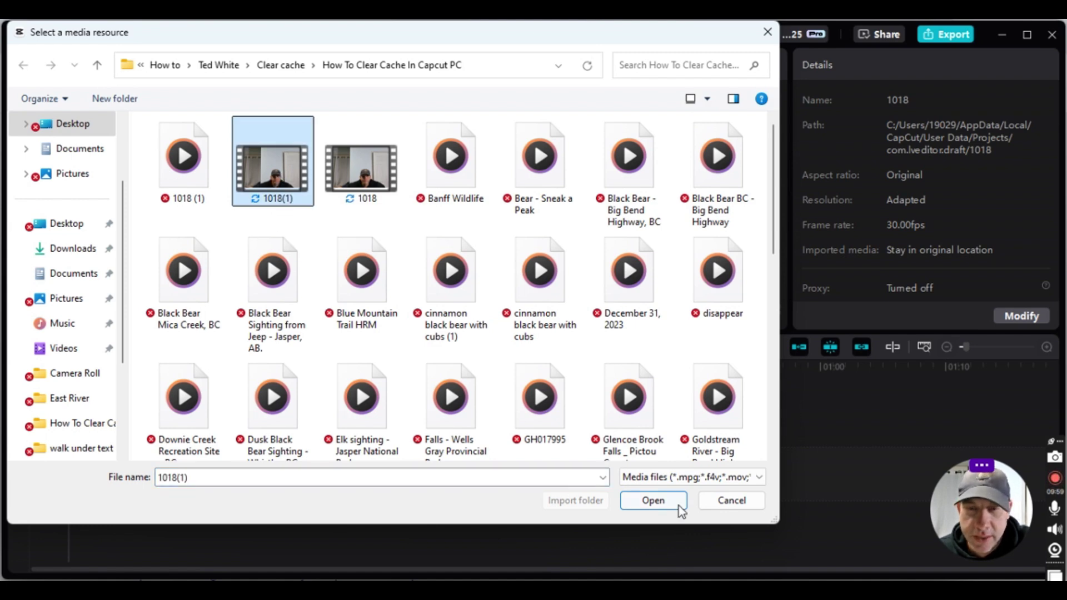
{"action": "left_click", "coordinate": [671, 501]}
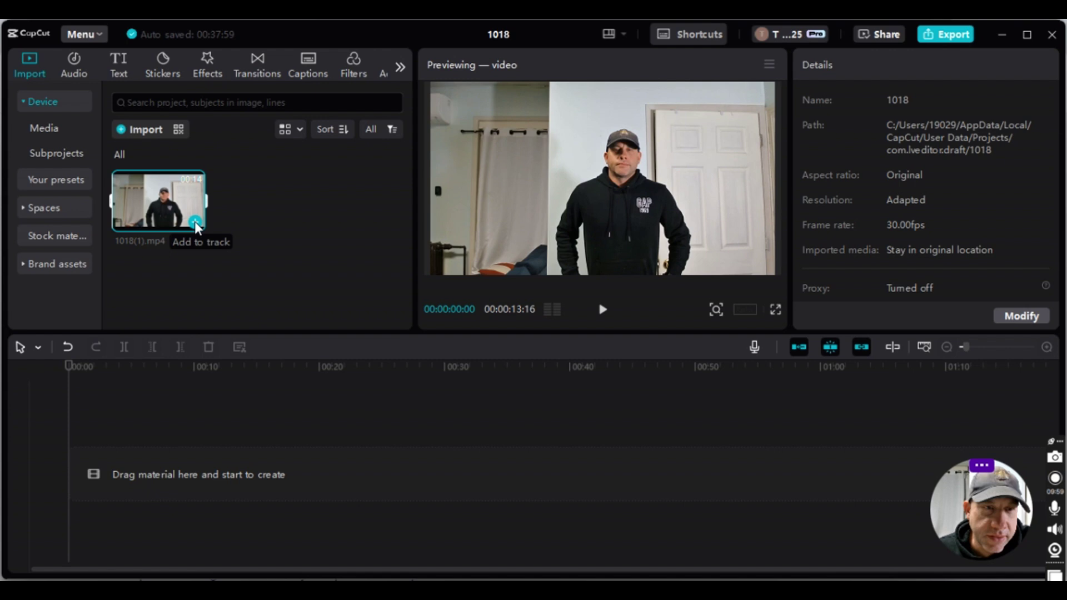
{"action": "left_click", "coordinate": [195, 222]}
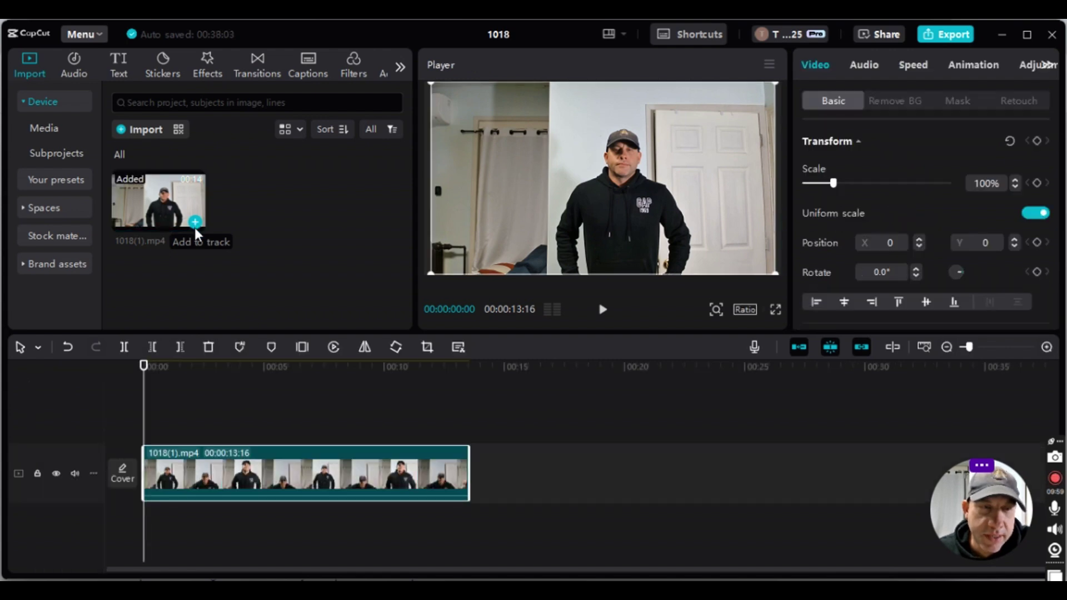
- Copy the 1018(1).mp4 clip and paste it onto a new track above the original
{"action": "right_click", "coordinate": [212, 479]}
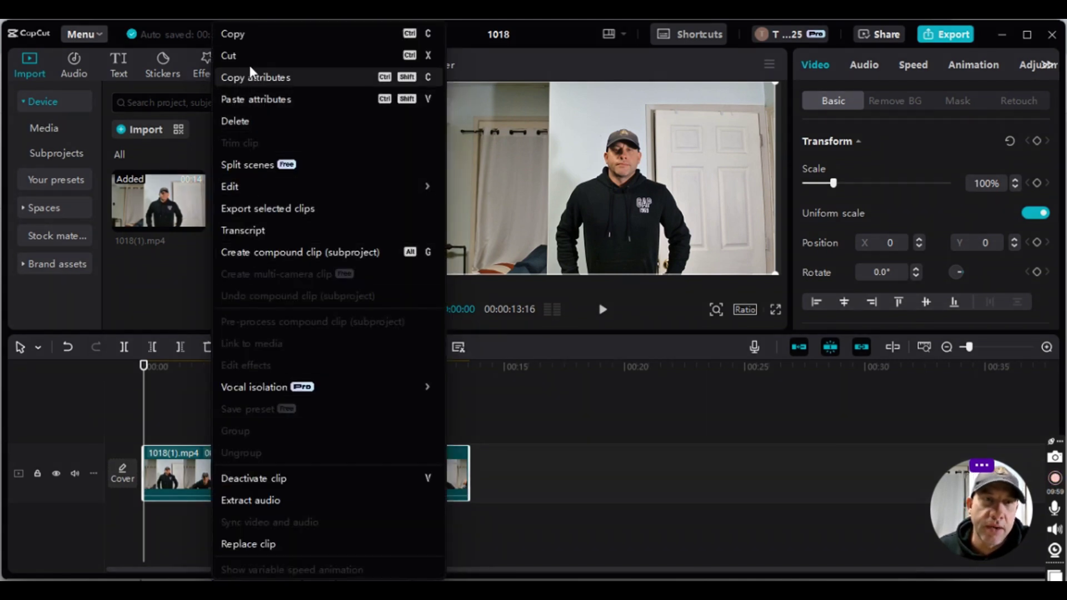
{"action": "left_click", "coordinate": [250, 35]}
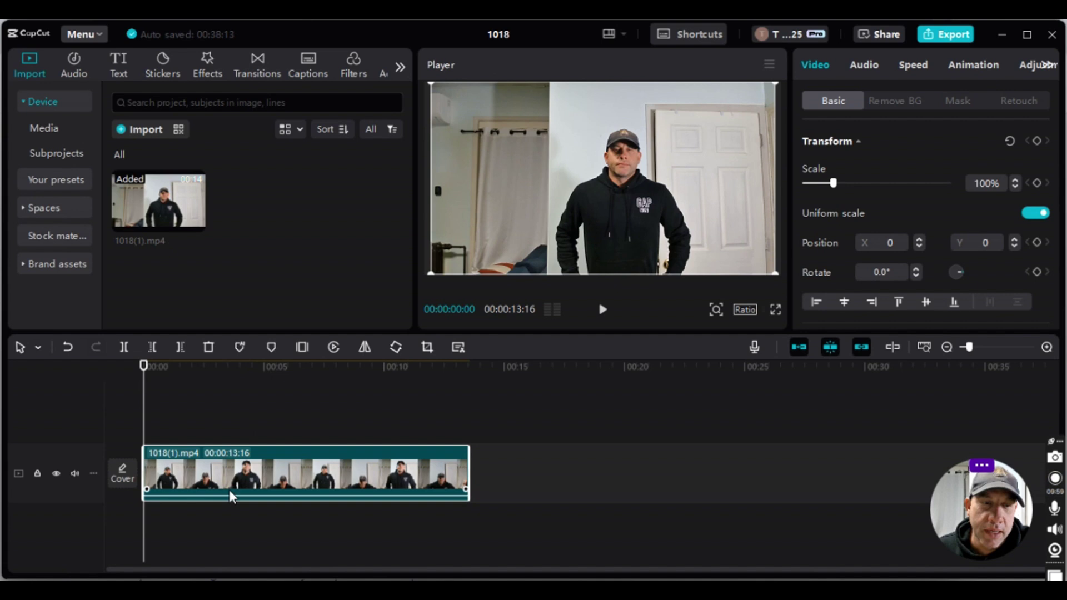
{"action": "right_click", "coordinate": [164, 417]}
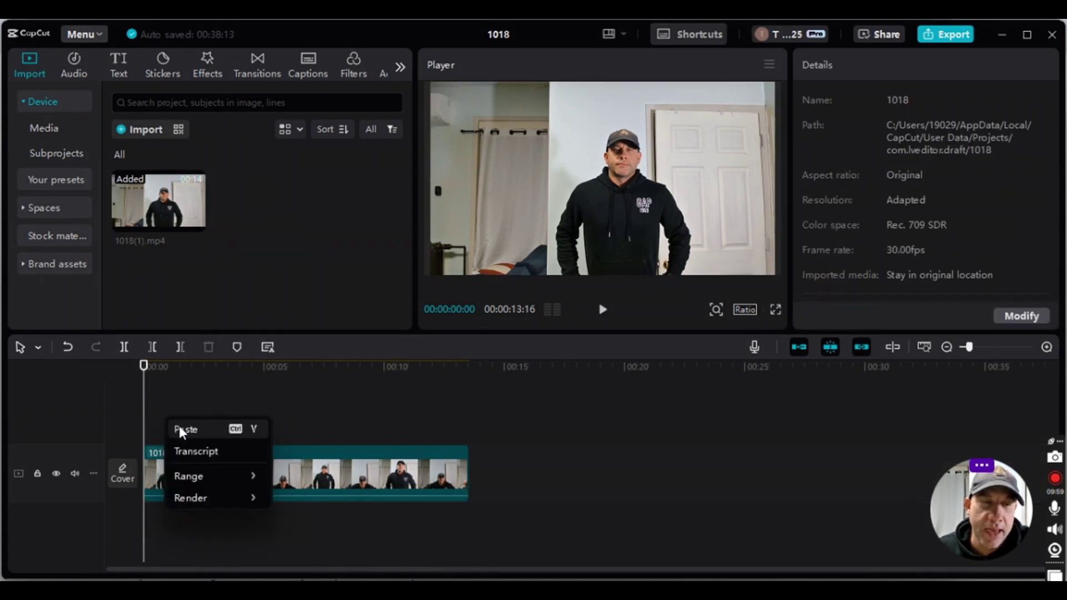
{"action": "left_click", "coordinate": [180, 428]}
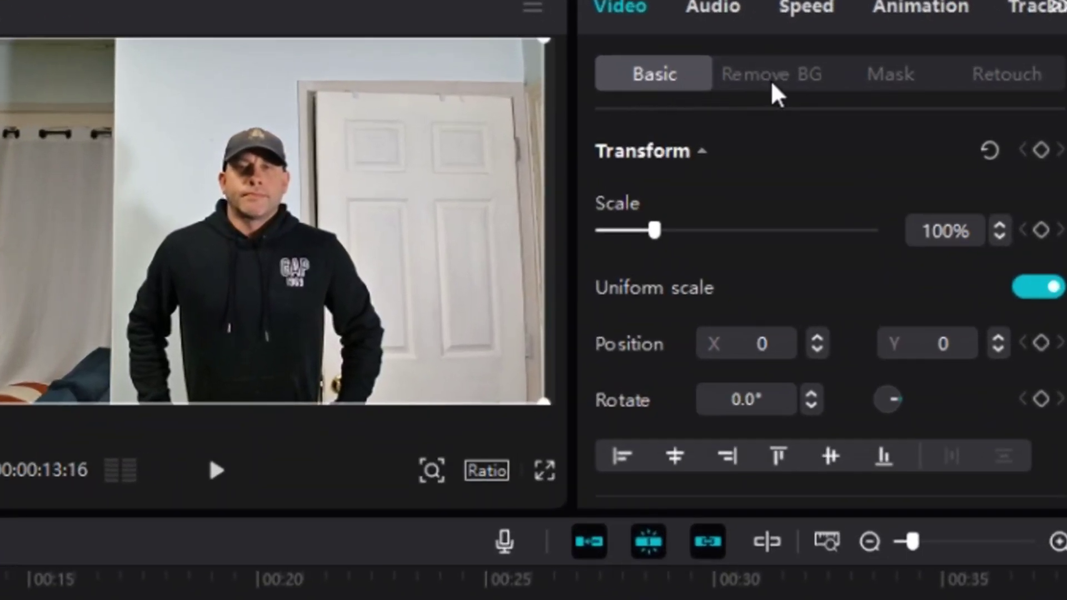
- Enable Auto removal under Remove BG for the upper 1018(1).mp4 copy
{"action": "left_click", "coordinate": [771, 80]}
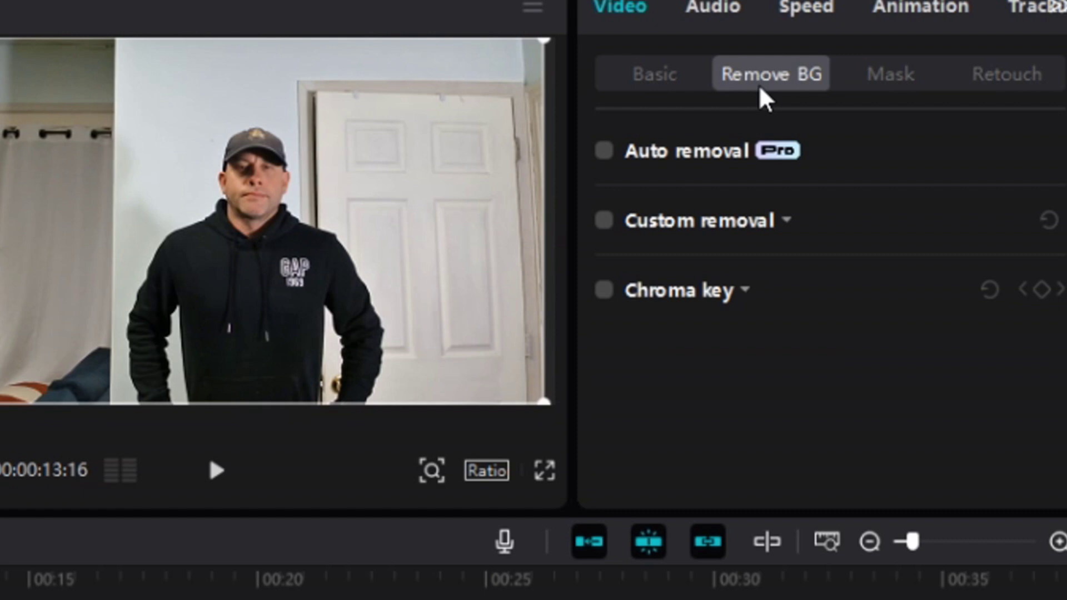
{"action": "left_click", "coordinate": [605, 151]}
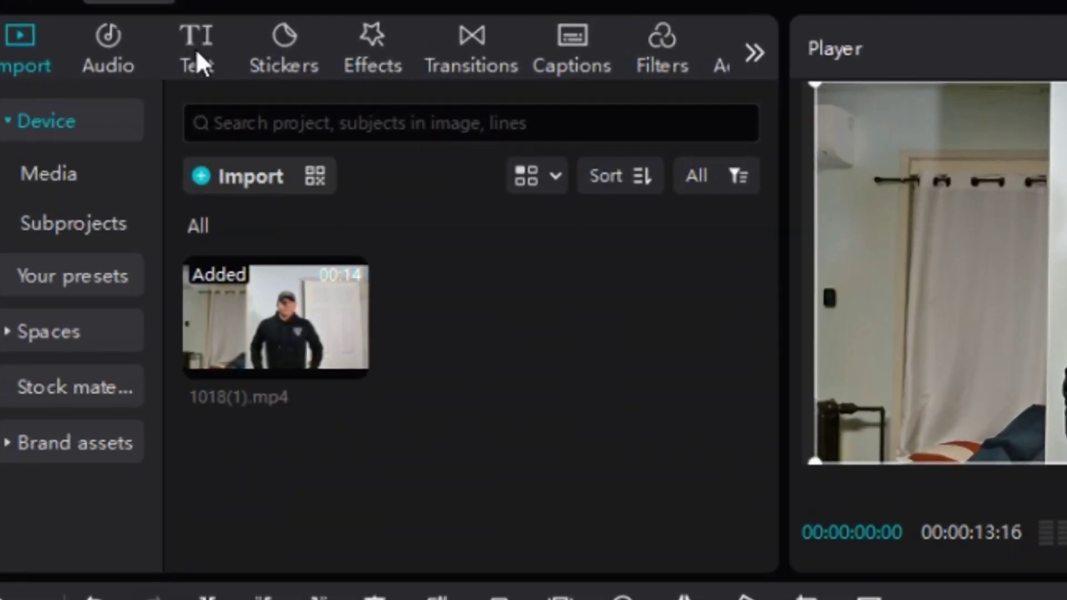
- Place the Default text preset between the two video tracks at 0:00, stretched to the clips' end
{"action": "left_click", "coordinate": [198, 61]}
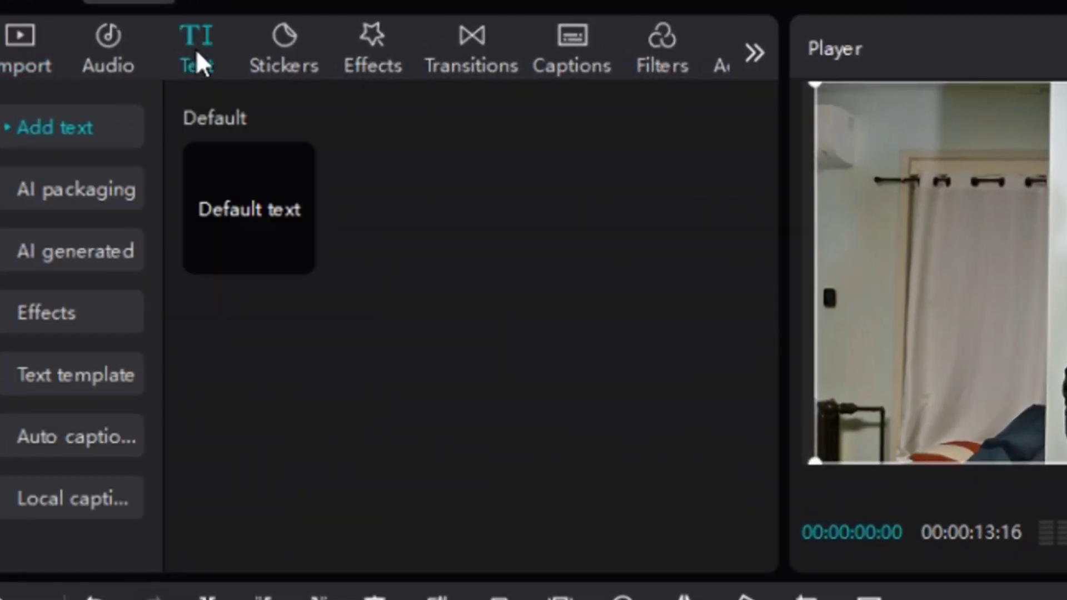
{"action": "mouse_move", "coordinate": [270, 229]}
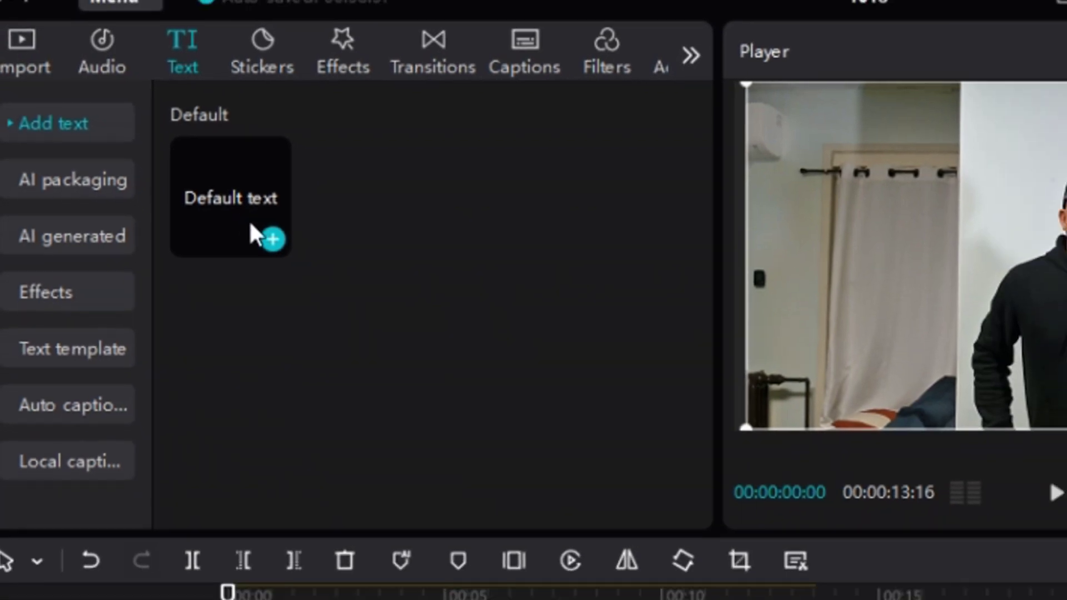
{"action": "left_click_drag", "start_coordinate": [261, 219], "coordinate": [359, 516]}
{"action": "left_click_drag", "start_coordinate": [165, 271], "coordinate": [137, 421]}
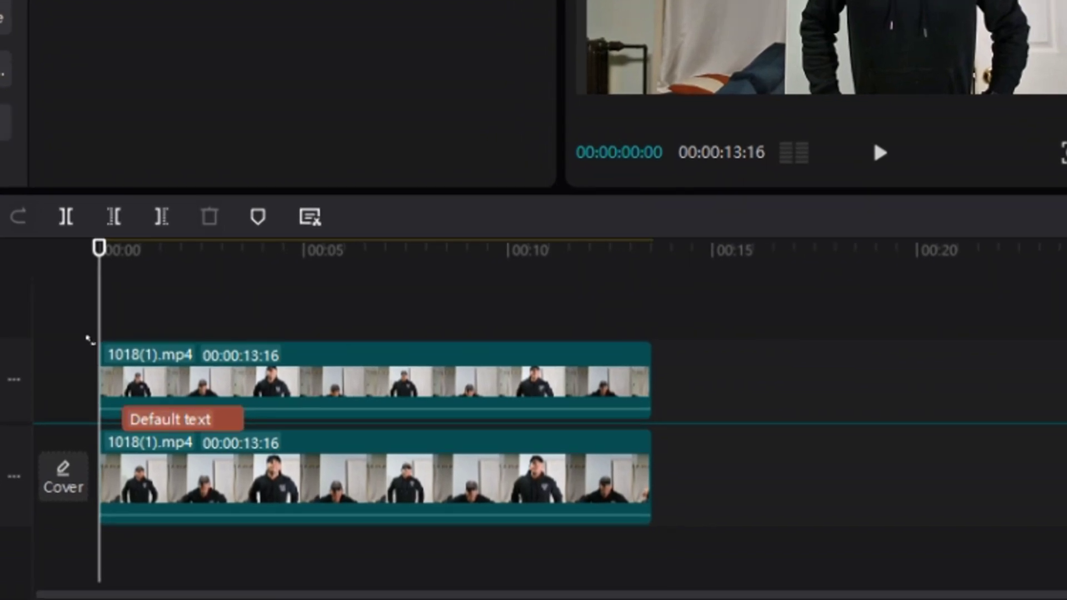
{"action": "left_click_drag", "start_coordinate": [89, 339], "coordinate": [73, 345]}
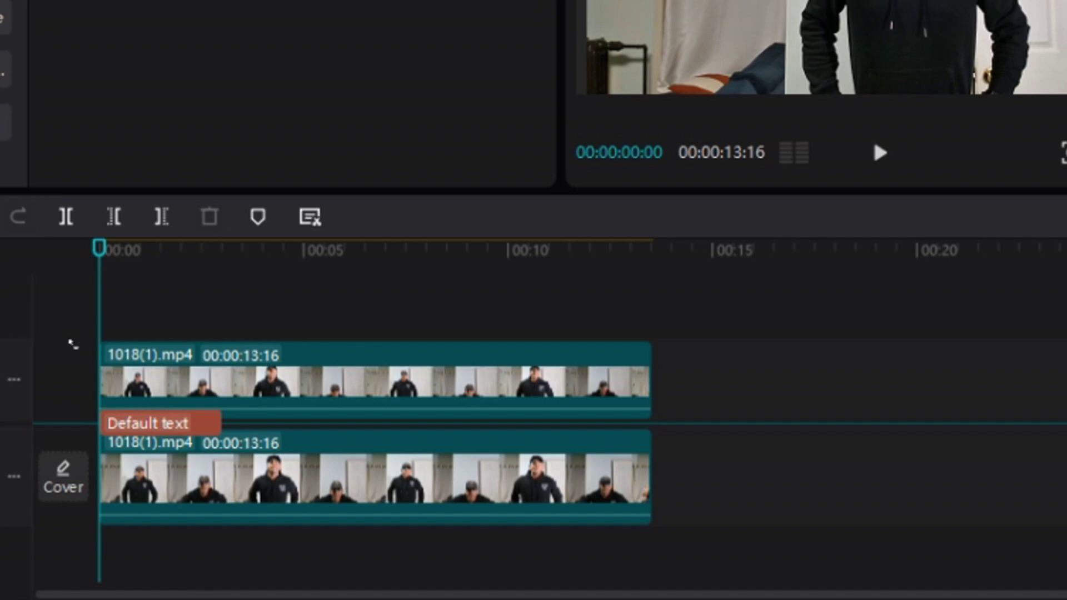
{"action": "left_click_drag", "start_coordinate": [73, 345], "coordinate": [112, 443]}
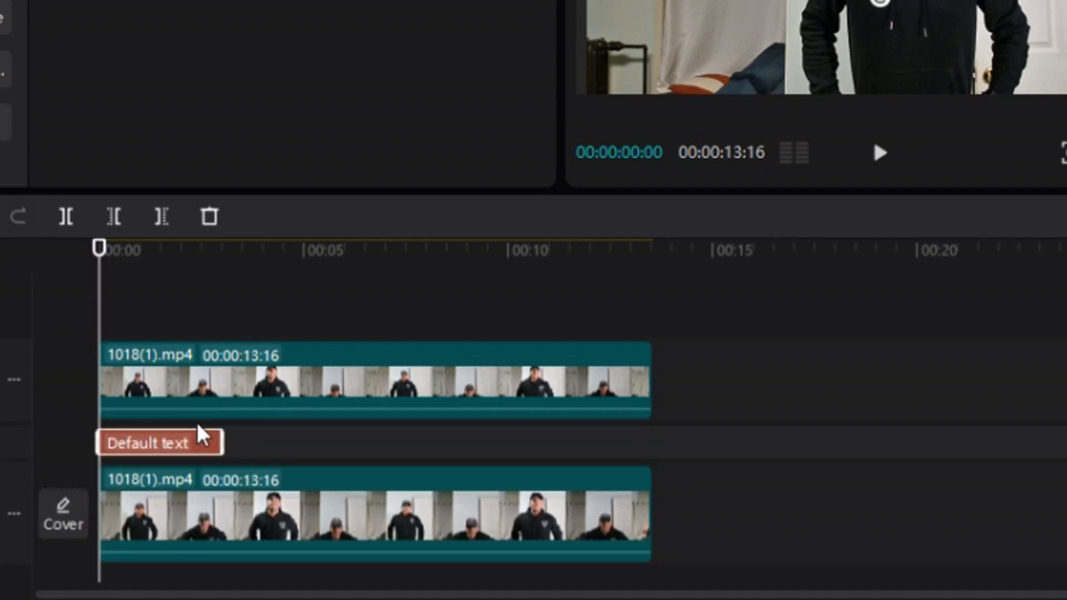
{"action": "left_click_drag", "start_coordinate": [230, 443], "coordinate": [646, 455]}
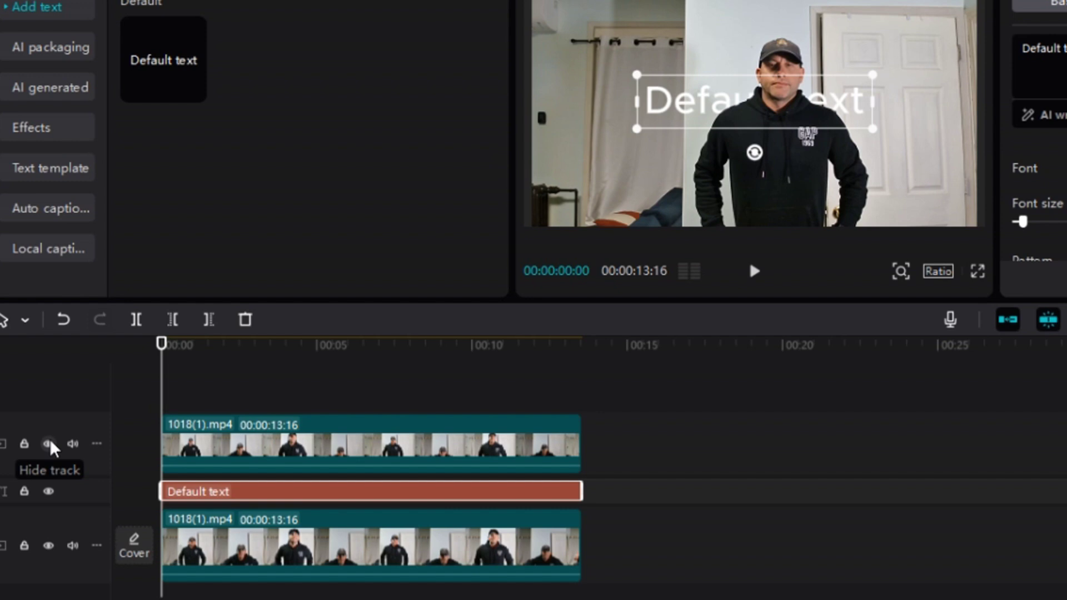
- Hide the upper video track and change the title wording to 'TEXT'
{"action": "left_click", "coordinate": [49, 444]}
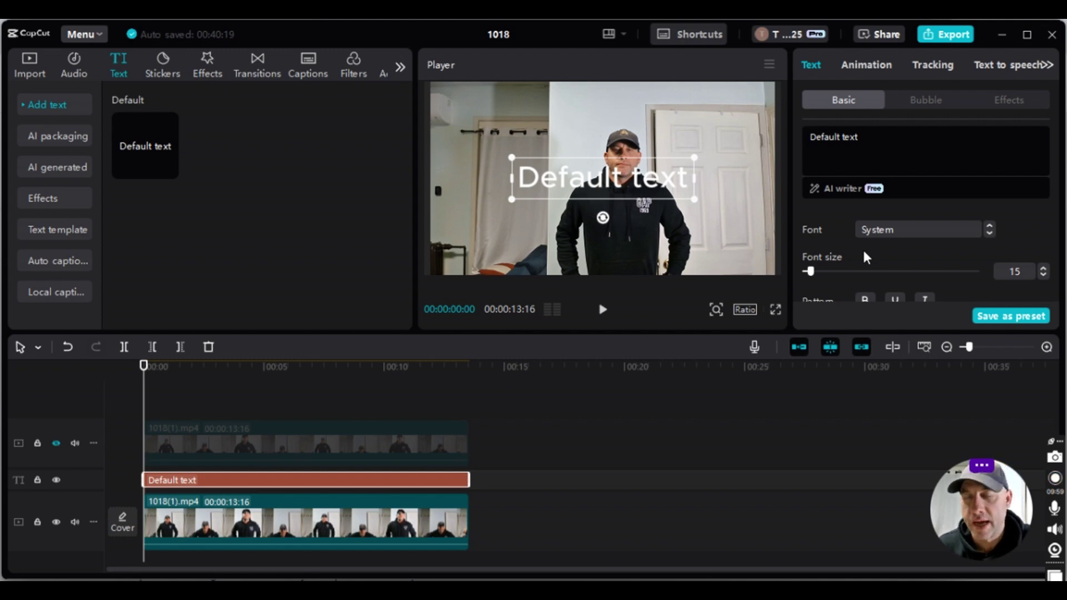
{"action": "left_click_drag", "start_coordinate": [878, 146], "coordinate": [782, 124]}
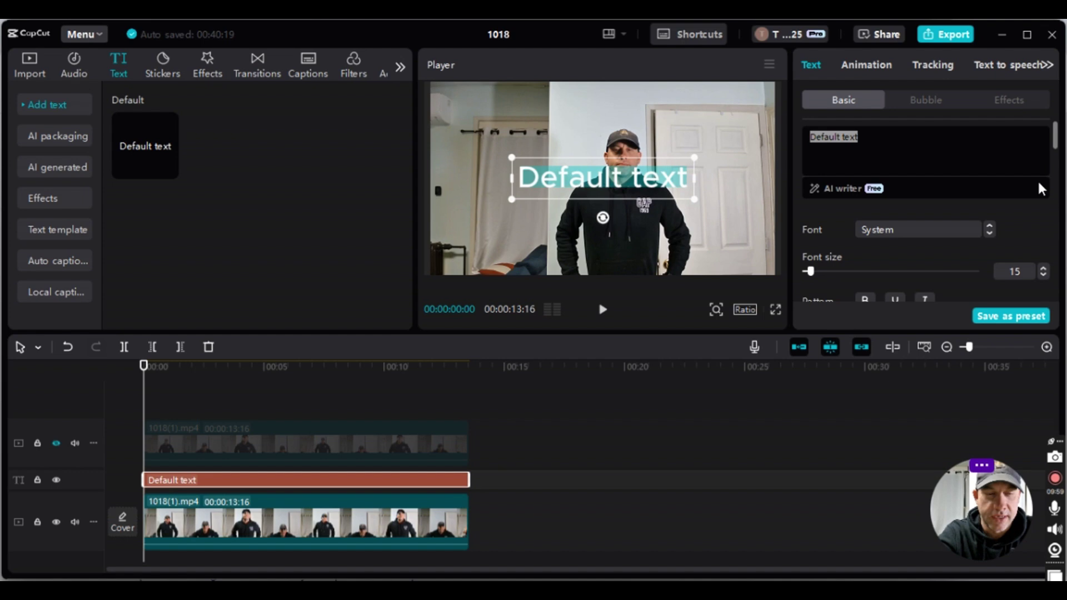
{"action": "type", "text": "TEXT"}
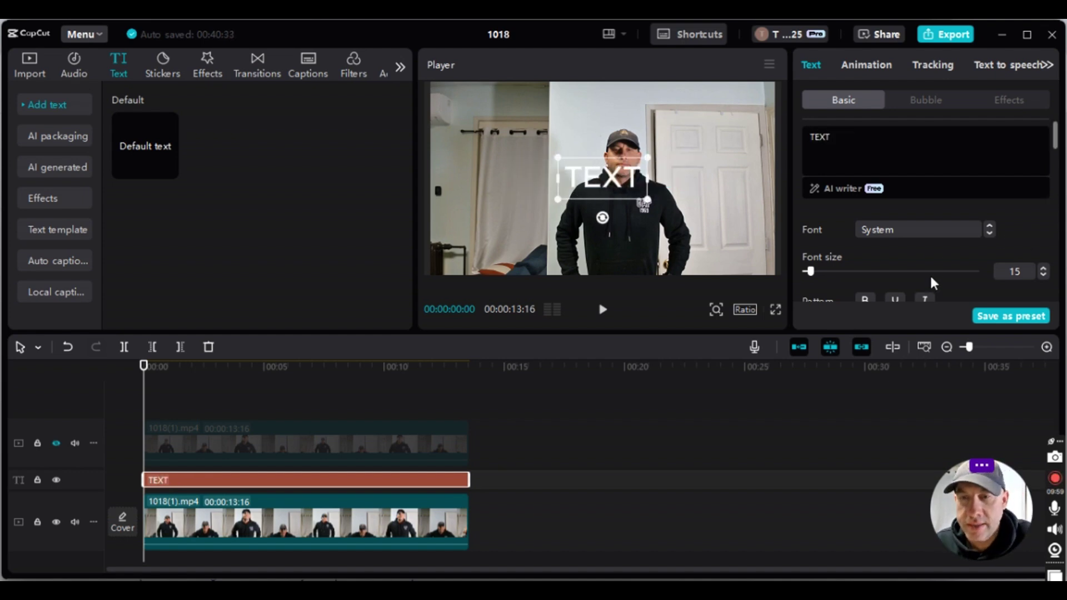
- Colour the title dark navy blue (003288) and return the playhead to 00:00
{"action": "scroll", "coordinate": [920, 267], "scroll_direction": "down", "scroll_amount": 2}
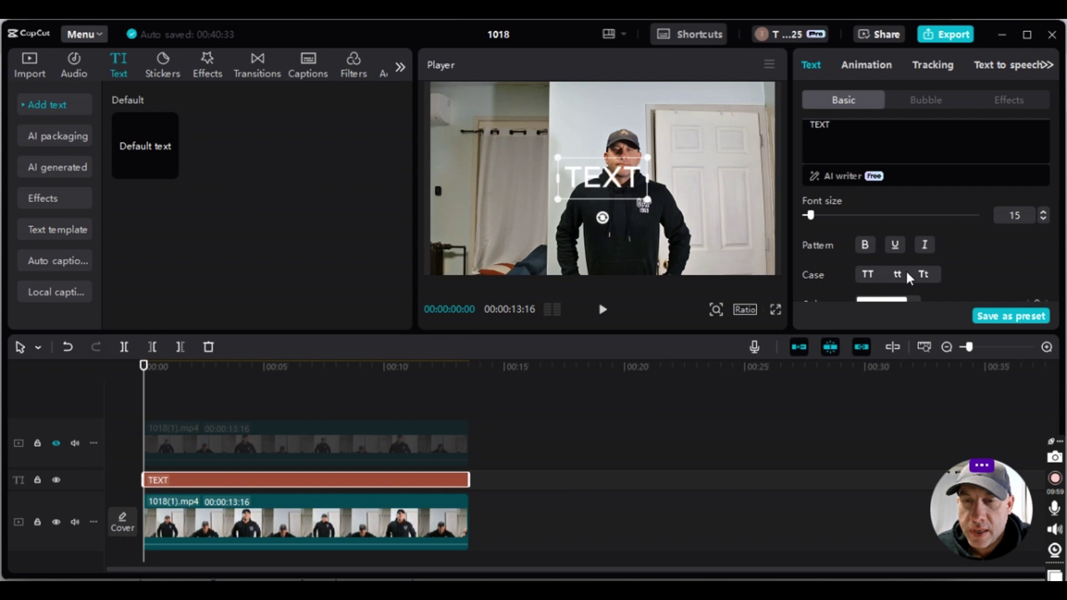
{"action": "scroll", "coordinate": [905, 272], "scroll_direction": "down", "scroll_amount": 2}
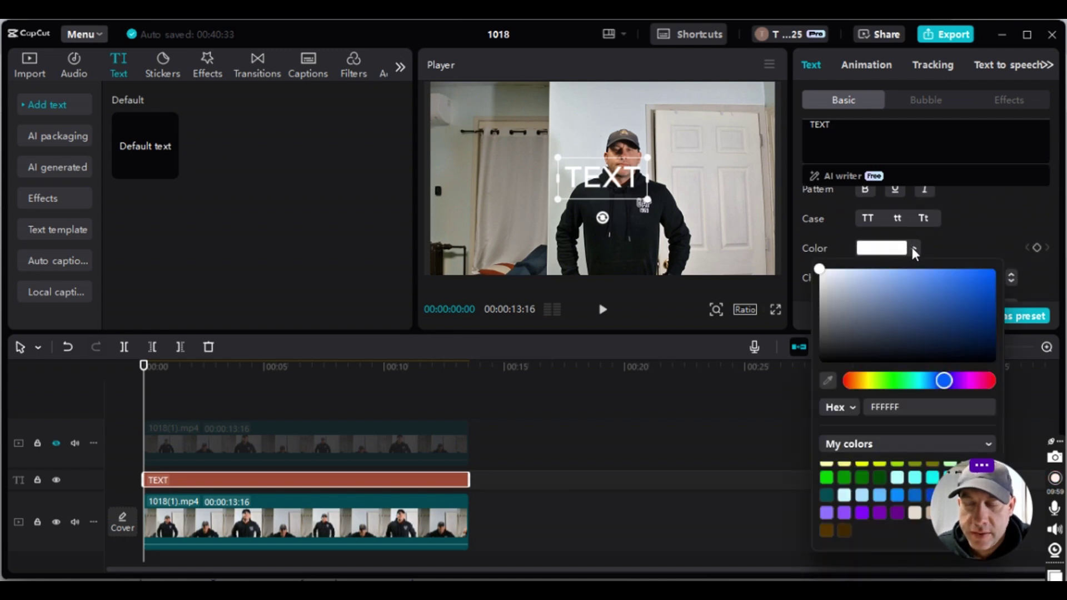
{"action": "left_click", "coordinate": [913, 248]}
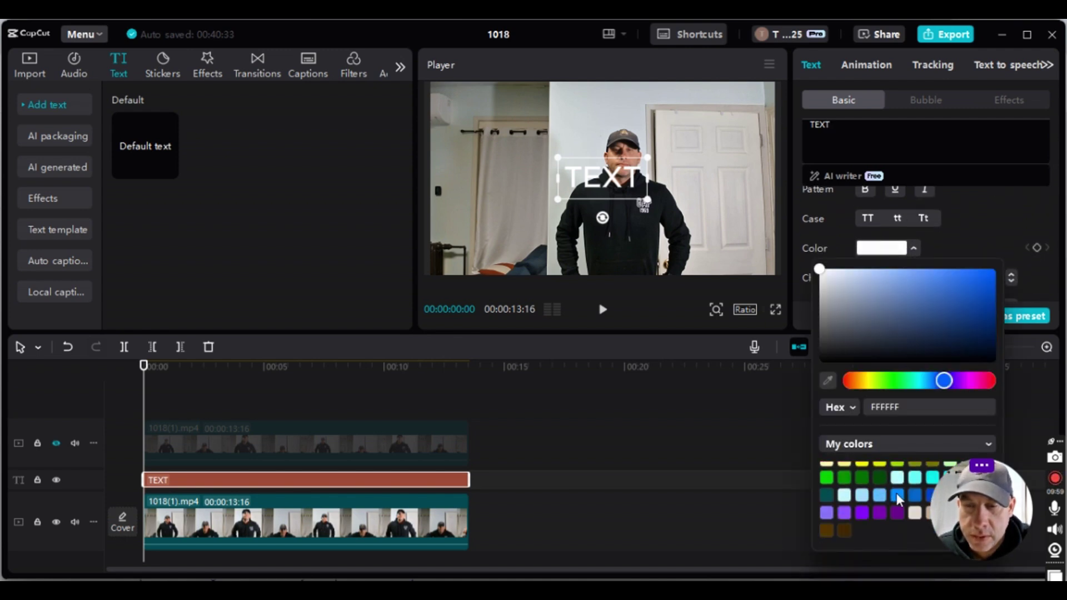
{"action": "left_click_drag", "start_coordinate": [952, 501], "coordinate": [616, 423]}
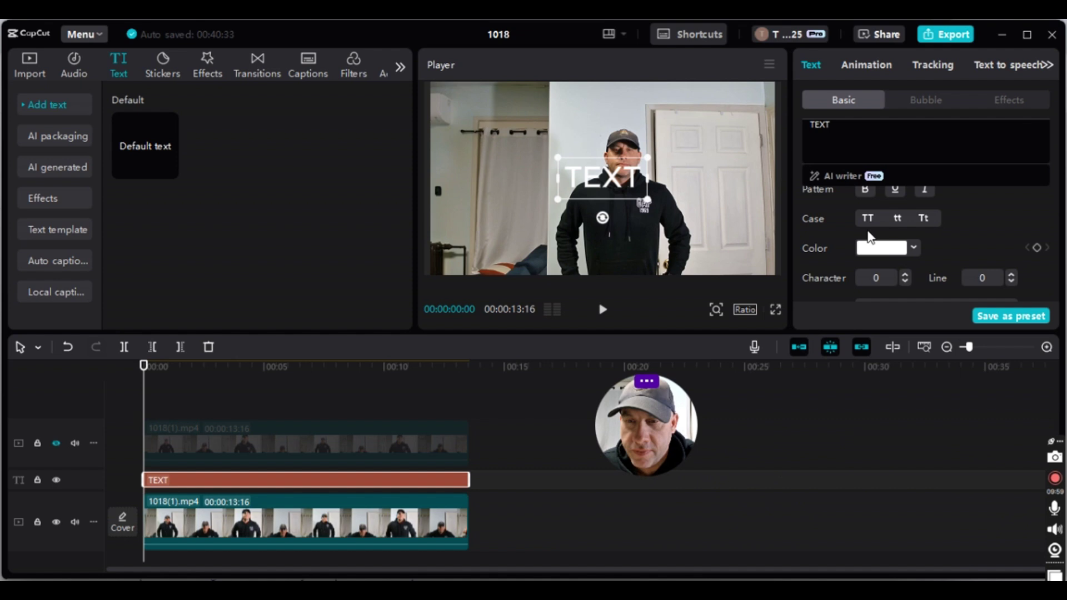
{"action": "left_click", "coordinate": [913, 248]}
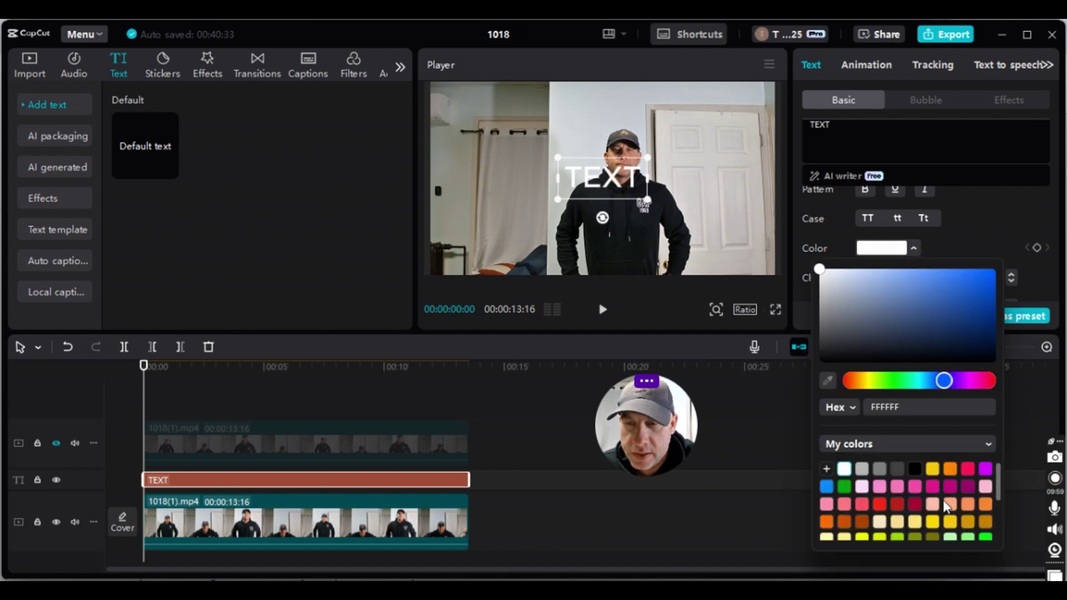
{"action": "left_click", "coordinate": [953, 495]}
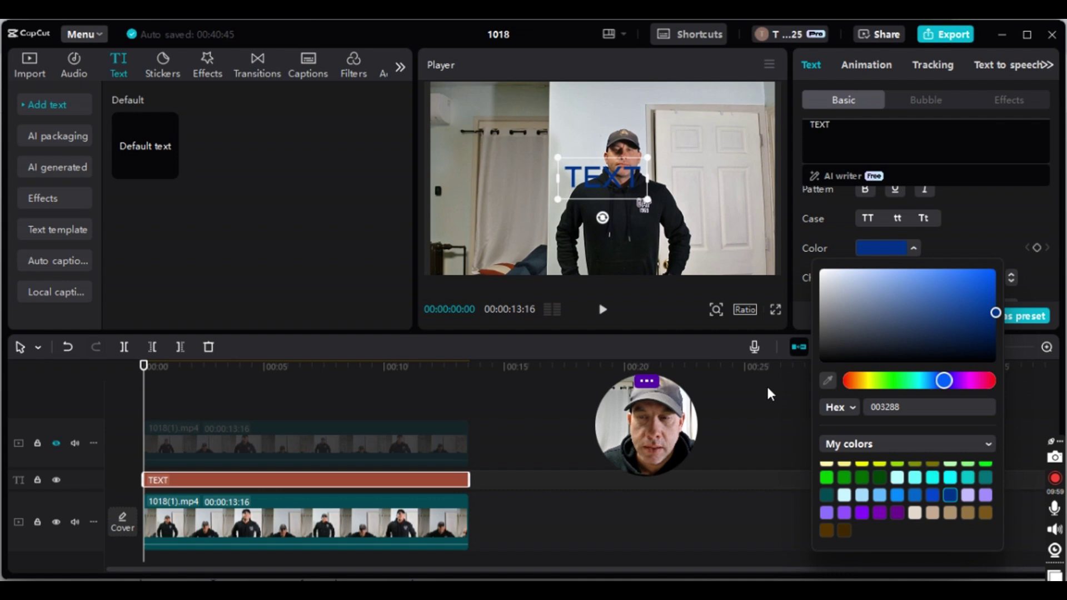
{"action": "left_click", "coordinate": [758, 408]}
{"action": "left_click", "coordinate": [750, 424]}
{"action": "left_click_drag", "start_coordinate": [665, 384], "coordinate": [993, 510]}
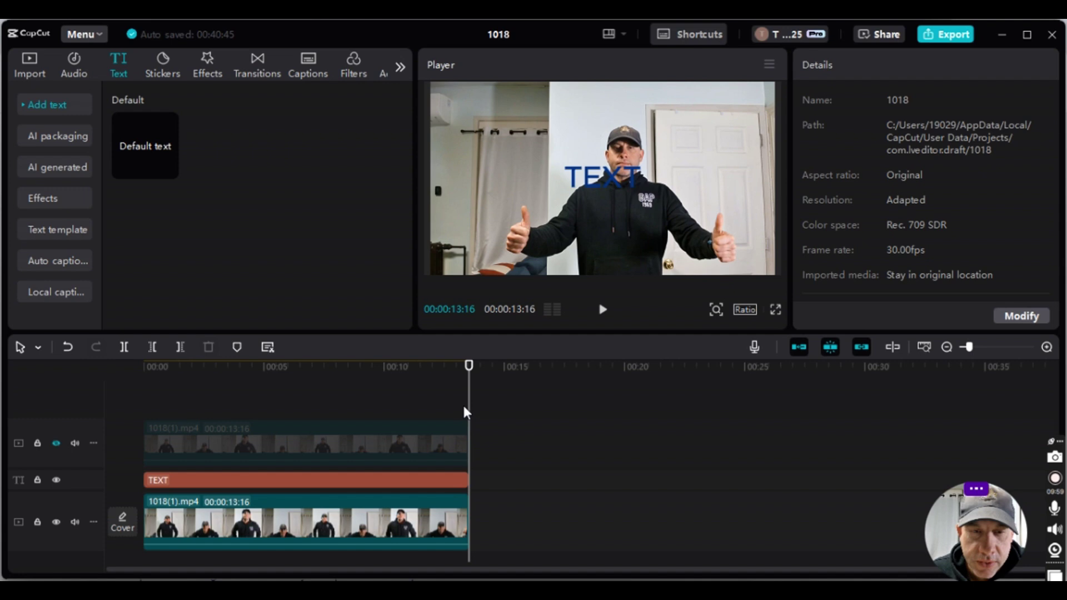
{"action": "left_click_drag", "start_coordinate": [472, 415], "coordinate": [127, 427]}
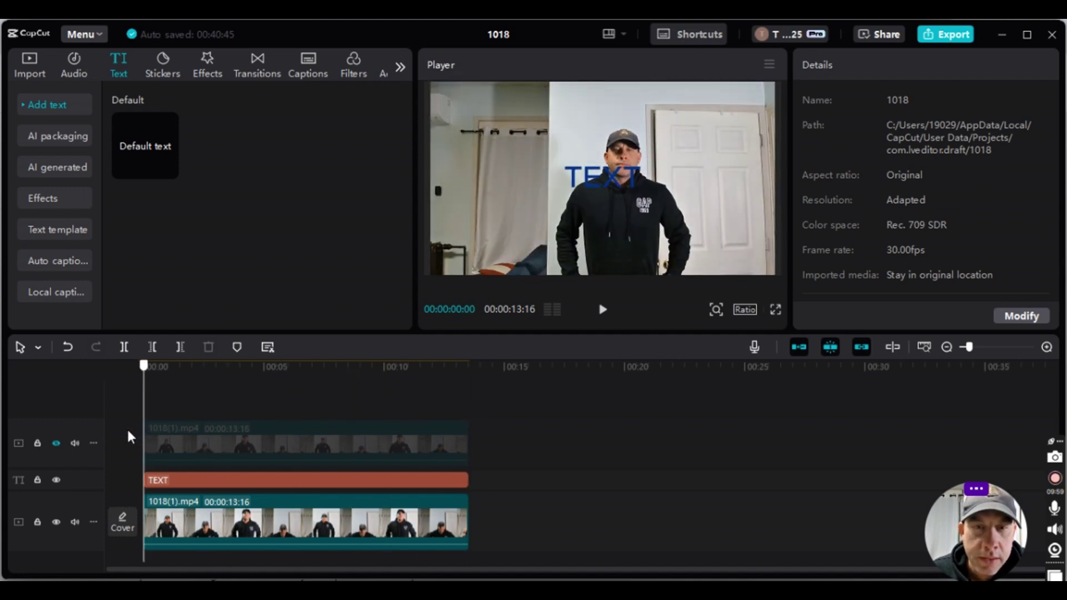
- Style the TEXT title in bold Anton at font size 60
{"action": "left_click", "coordinate": [331, 483]}
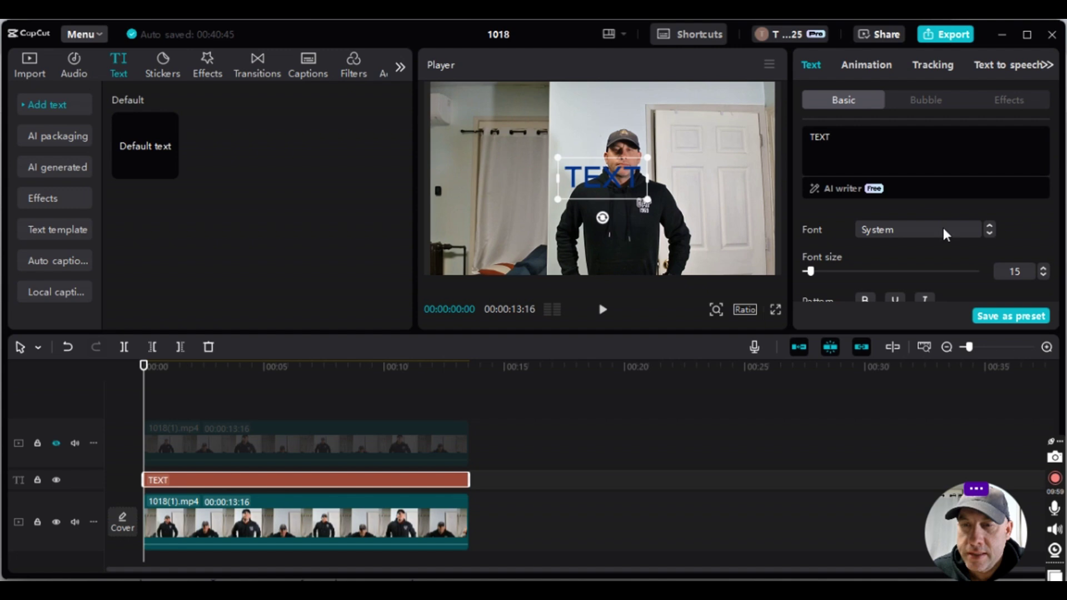
{"action": "left_click", "coordinate": [953, 272]}
{"action": "scroll", "coordinate": [959, 262], "scroll_direction": "down", "scroll_amount": 3}
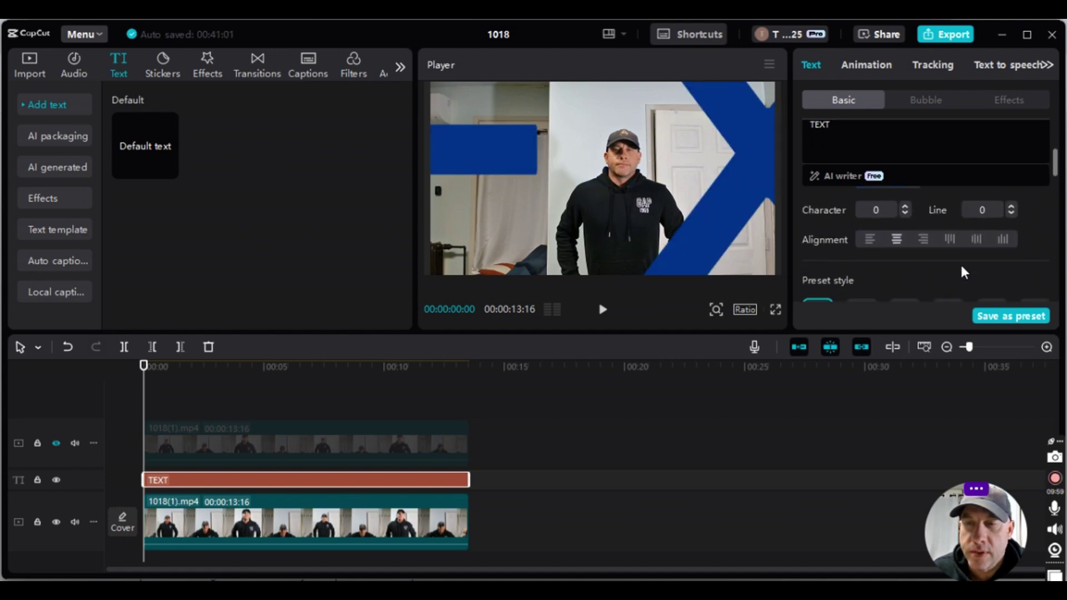
{"action": "scroll", "coordinate": [959, 255], "scroll_direction": "up", "scroll_amount": 3}
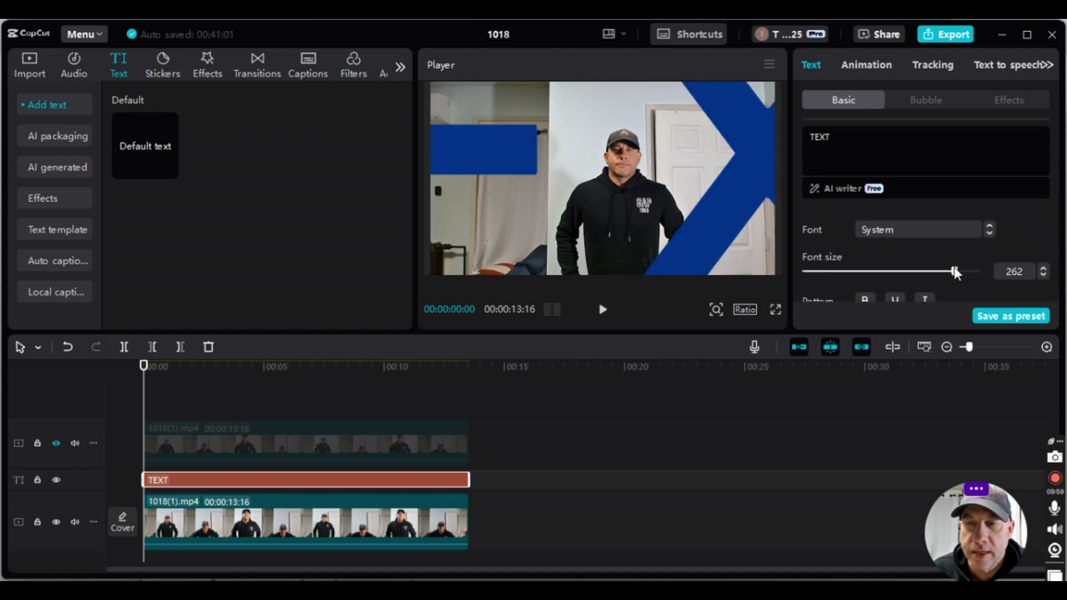
{"action": "left_click_drag", "start_coordinate": [955, 267], "coordinate": [869, 268]}
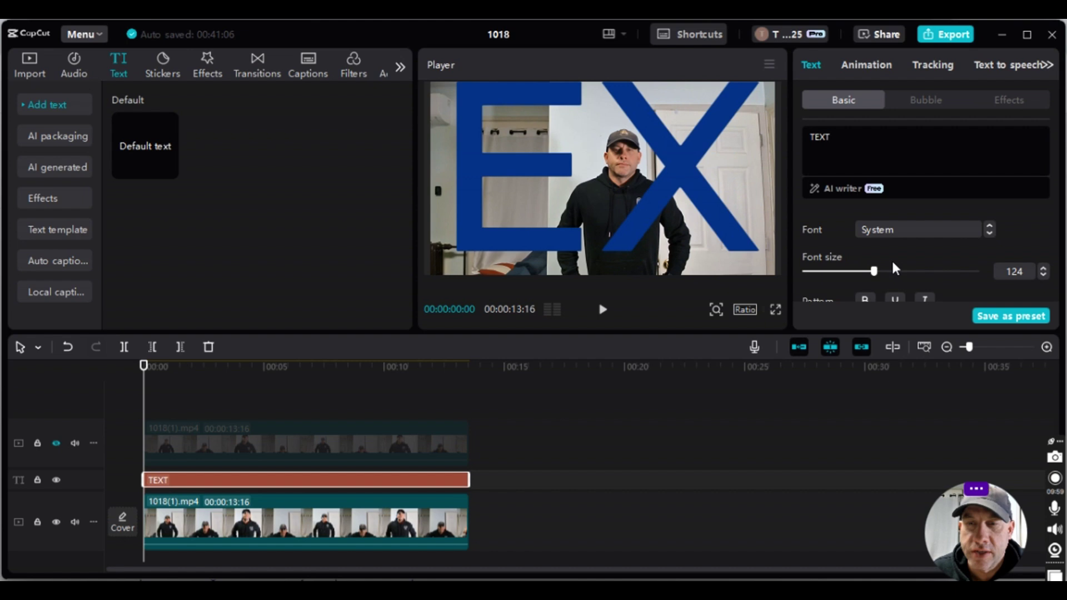
{"action": "left_click", "coordinate": [903, 234]}
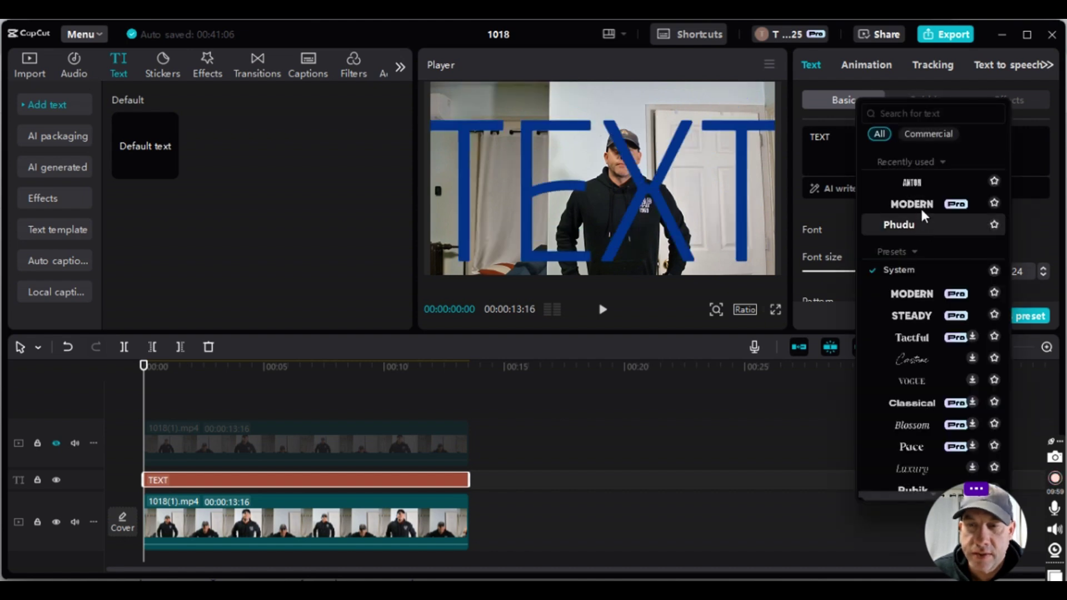
{"action": "left_click", "coordinate": [925, 189]}
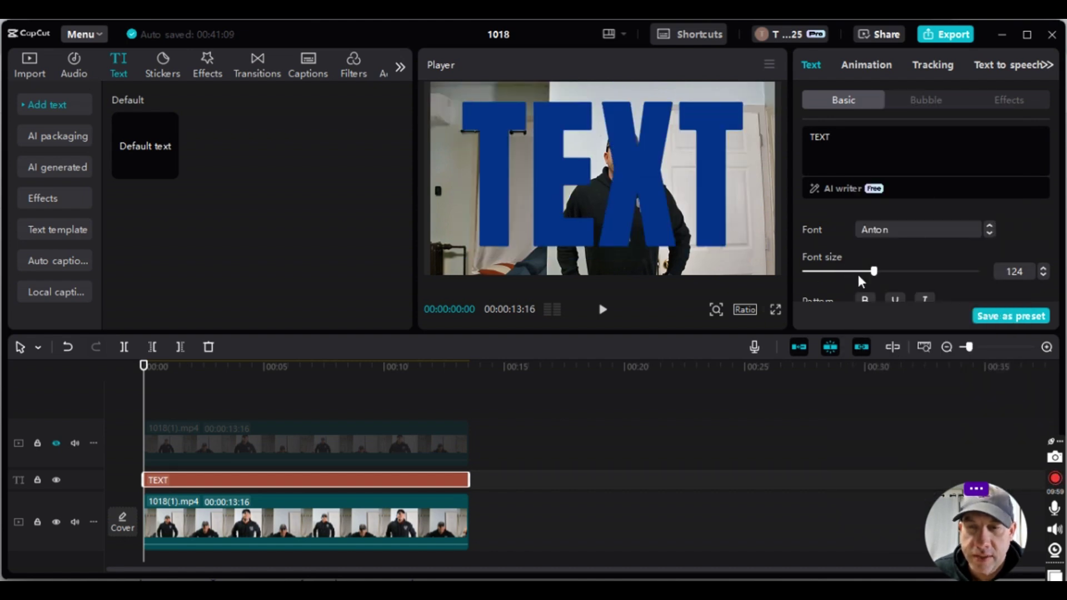
{"action": "left_click_drag", "start_coordinate": [873, 271], "coordinate": [855, 272]}
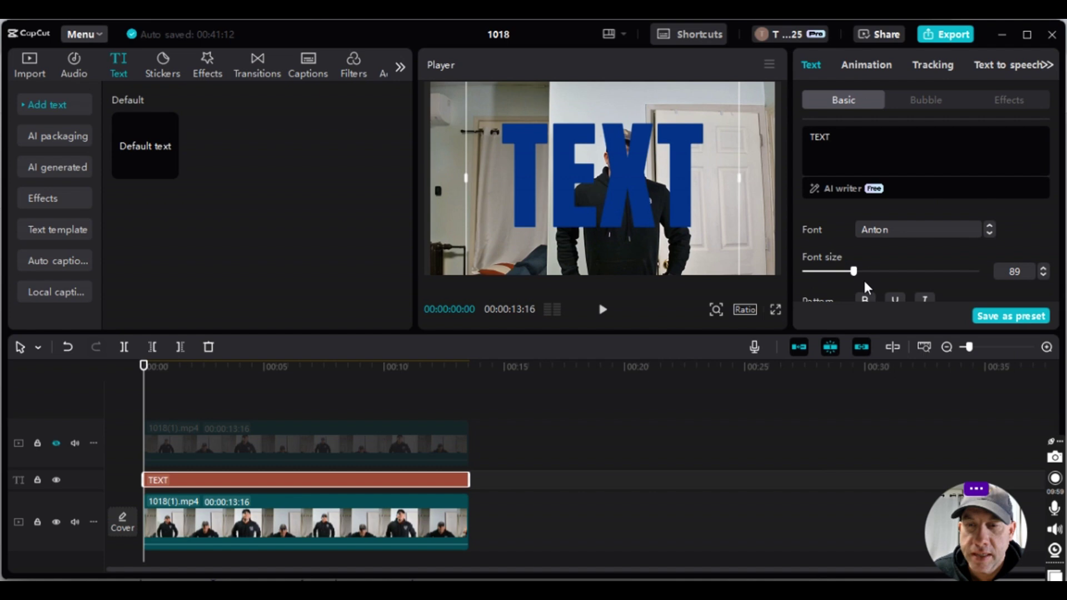
{"action": "left_click", "coordinate": [864, 302]}
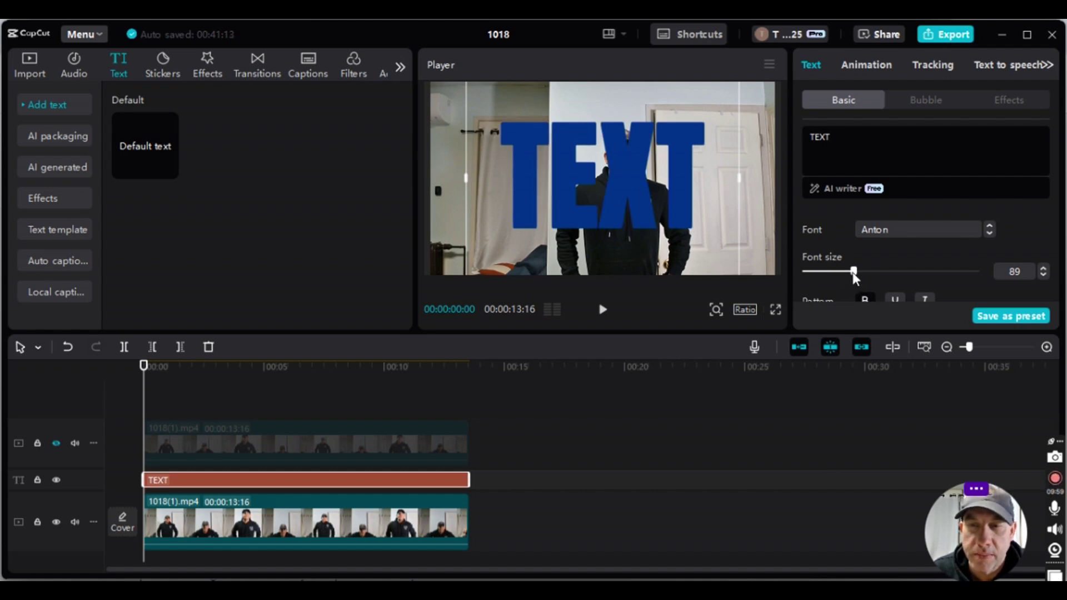
{"action": "left_click_drag", "start_coordinate": [853, 272], "coordinate": [837, 272]}
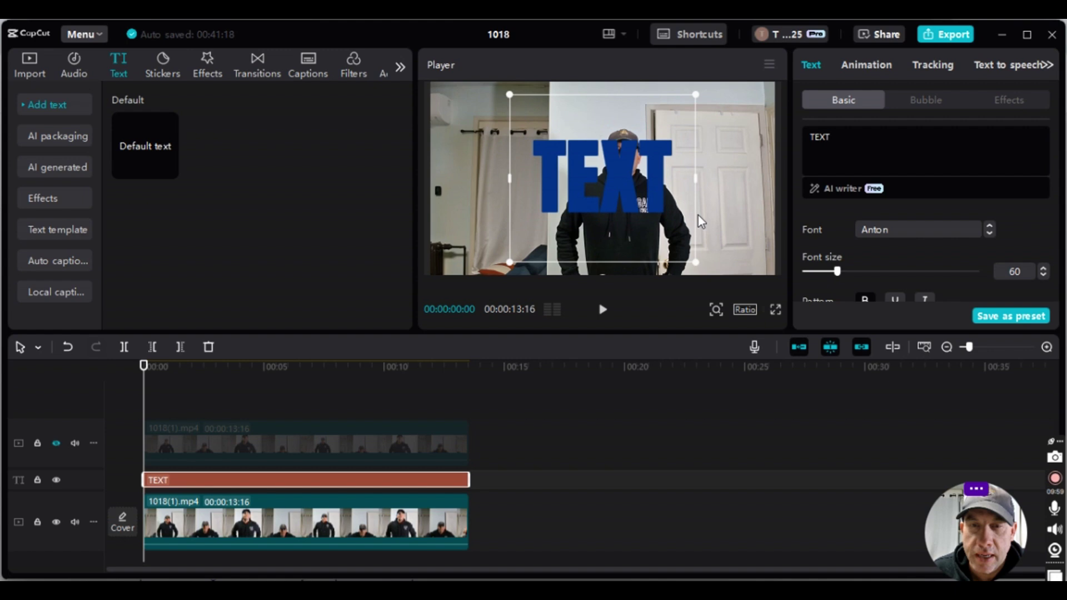
- Move the title up to sit just above the man's head and preview it over the video
{"action": "left_click_drag", "start_coordinate": [634, 199], "coordinate": [653, 182]}
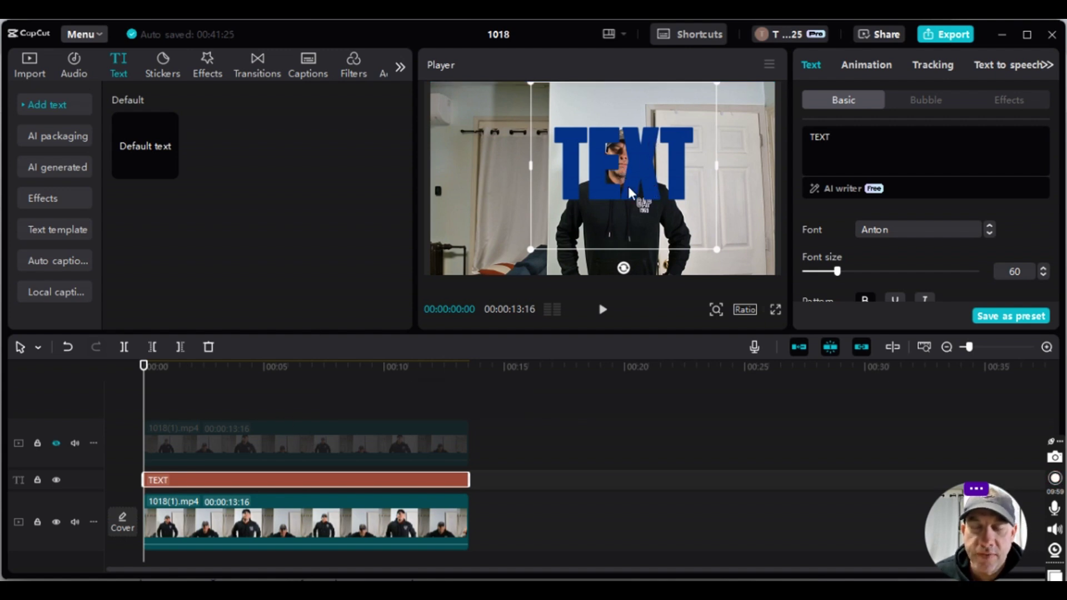
{"action": "left_click_drag", "start_coordinate": [627, 184], "coordinate": [625, 172]}
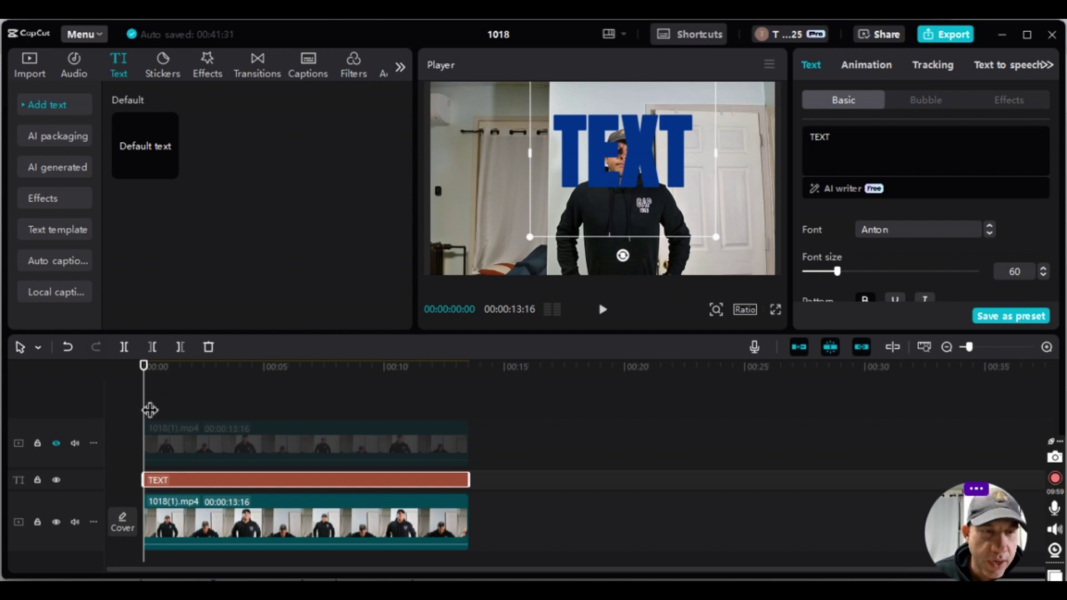
{"action": "left_click_drag", "start_coordinate": [152, 407], "coordinate": [196, 408]}
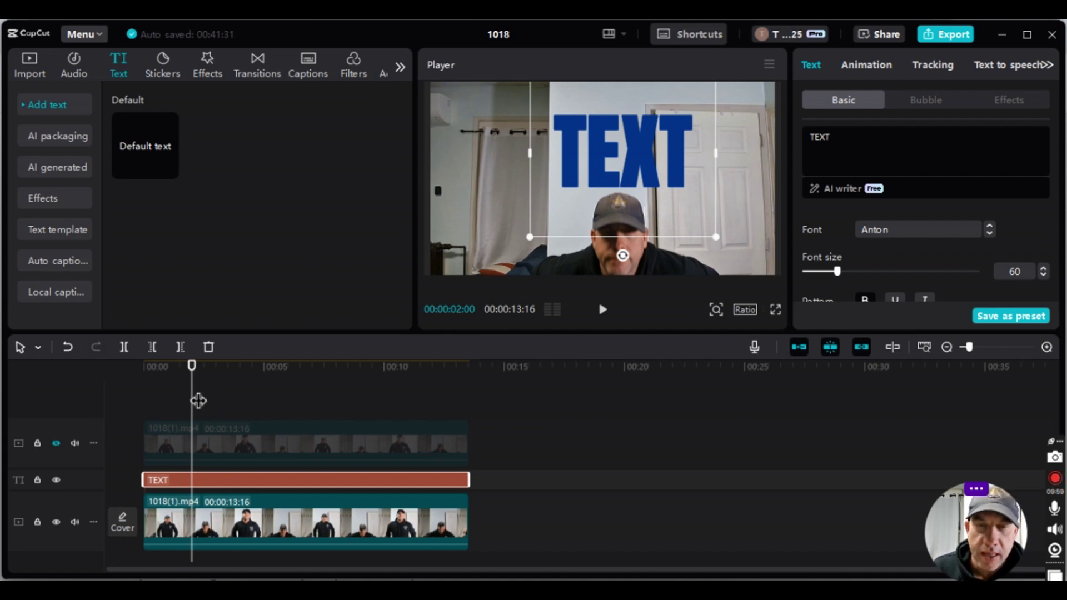
- Scrub to about 00:00:02:02, where the man leans forward toward the camera
{"action": "mouse_move", "coordinate": [198, 401]}
{"action": "left_mouse_down"}
{"action": "mouse_move", "coordinate": [345, 405]}
{"action": "mouse_move", "coordinate": [442, 432]}
{"action": "mouse_move", "coordinate": [160, 386]}
{"action": "mouse_move", "coordinate": [197, 390]}
{"action": "left_mouse_up"}
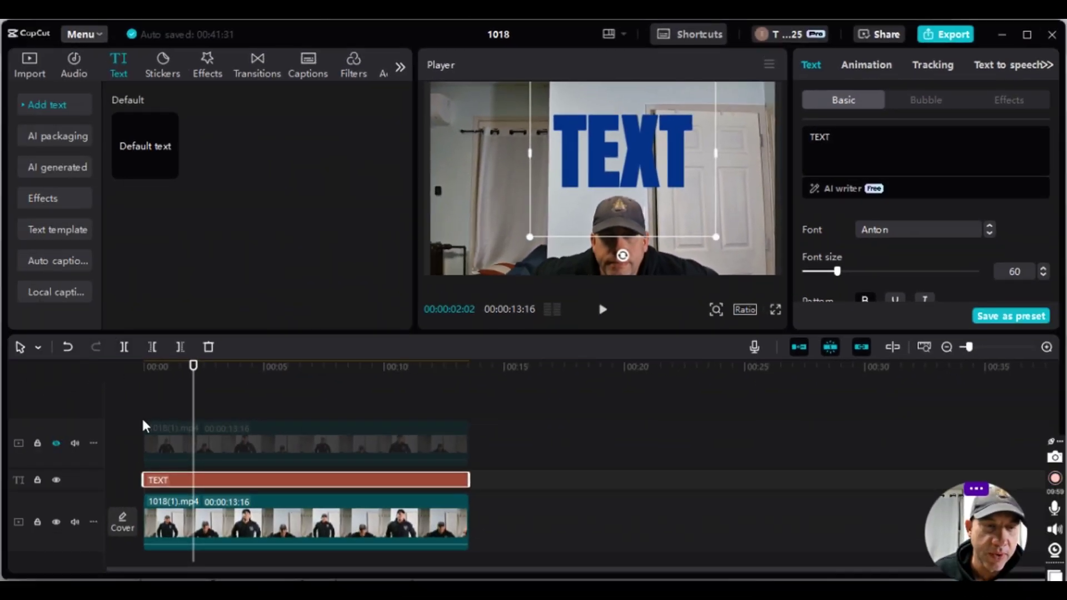
- Split both the cutout and main clips where the man starts and stops leaning forward
{"action": "left_click", "coordinate": [186, 449]}
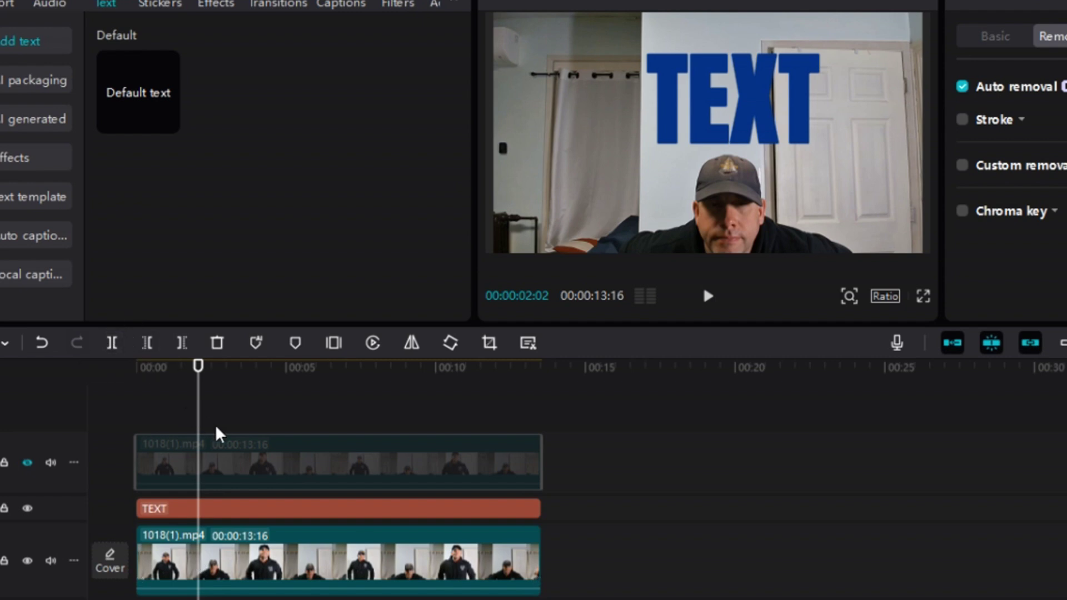
{"action": "left_click", "coordinate": [114, 343]}
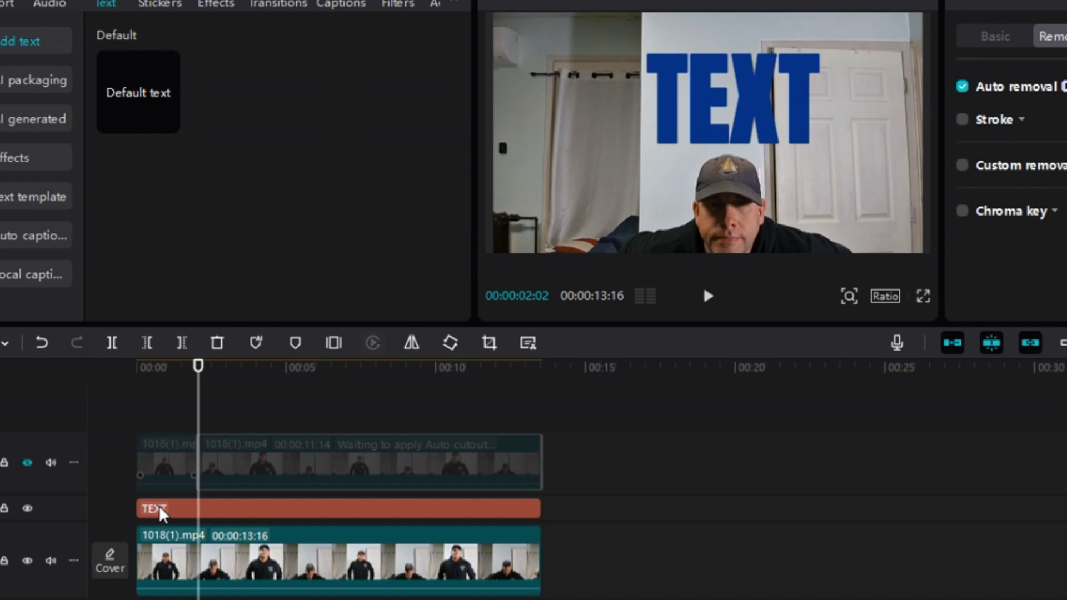
{"action": "left_click", "coordinate": [192, 570]}
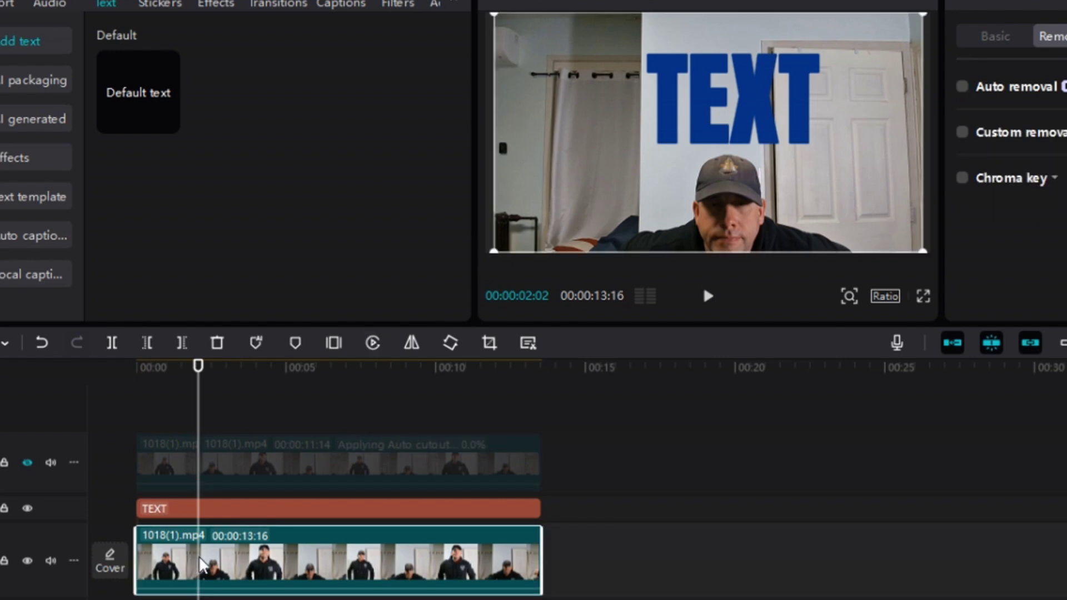
{"action": "left_click", "coordinate": [113, 343]}
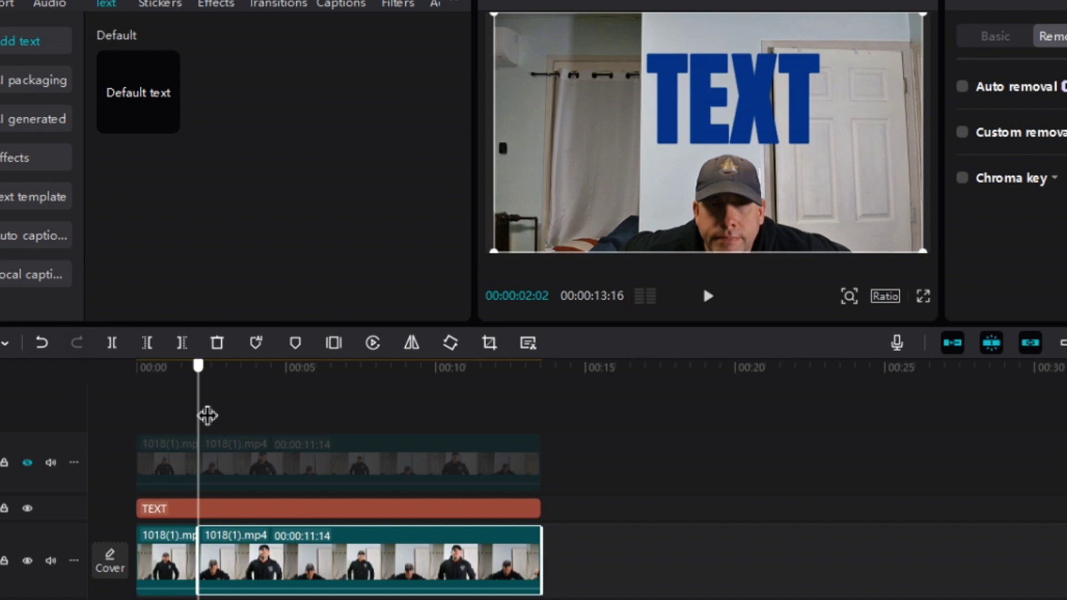
{"action": "left_click", "coordinate": [208, 414]}
{"action": "left_click_drag", "start_coordinate": [218, 415], "coordinate": [282, 417]}
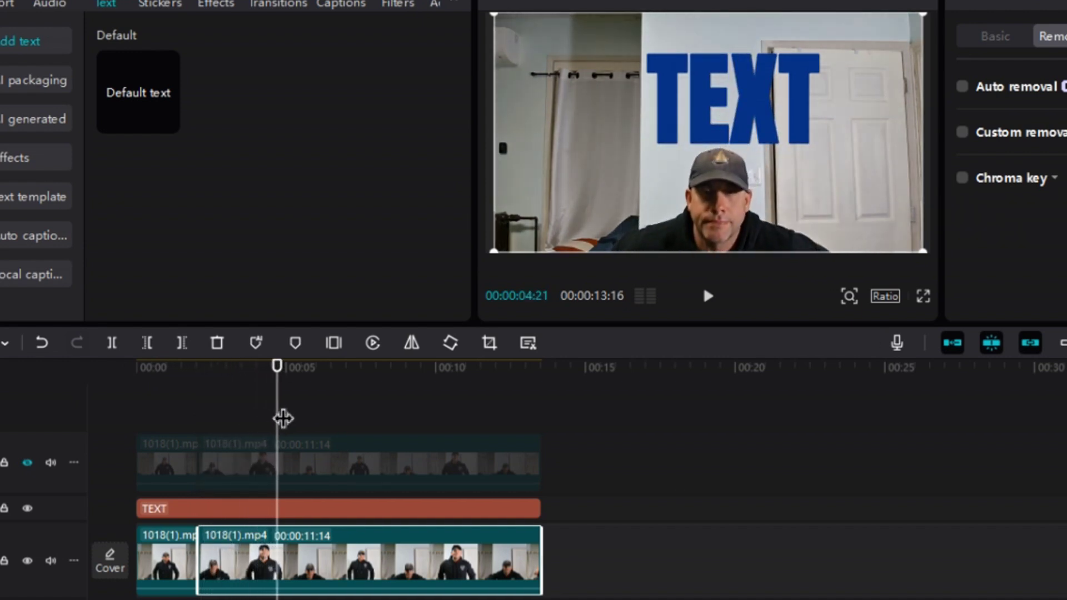
{"action": "left_click", "coordinate": [114, 342]}
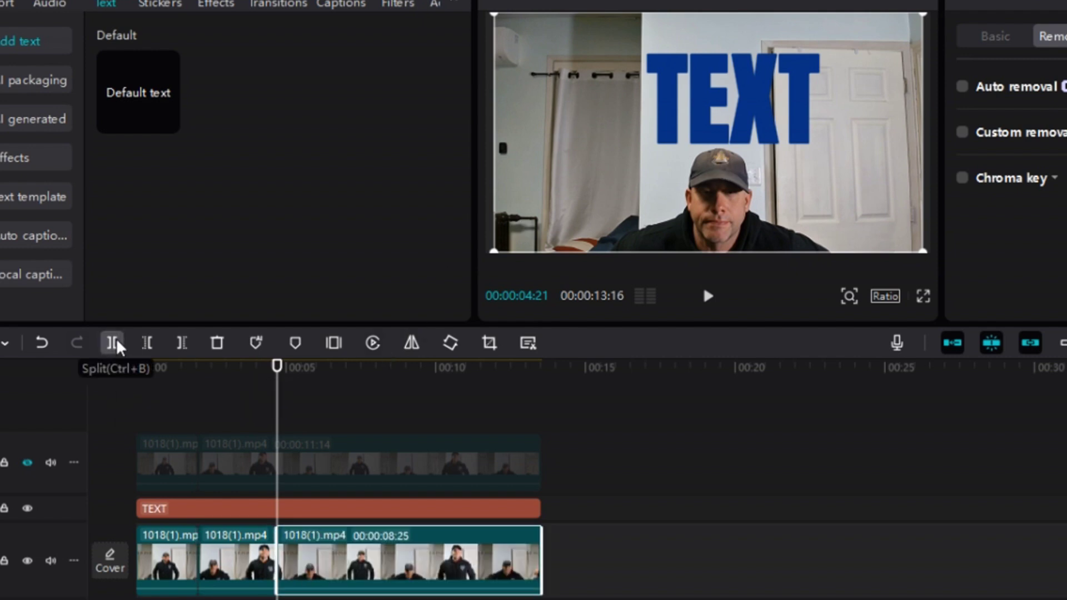
{"action": "left_click", "coordinate": [276, 465]}
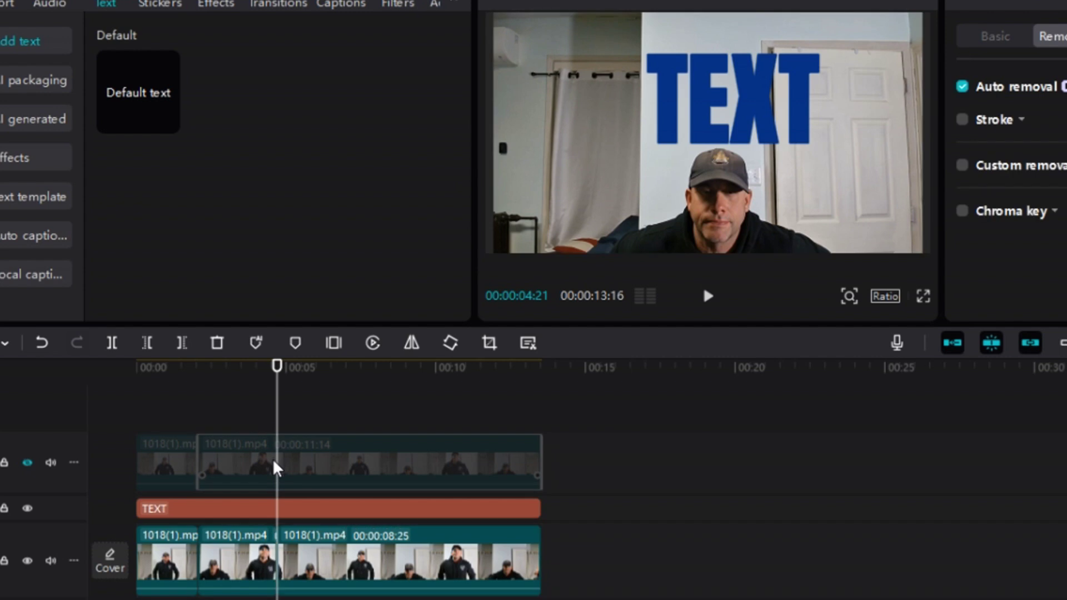
{"action": "left_click", "coordinate": [112, 343]}
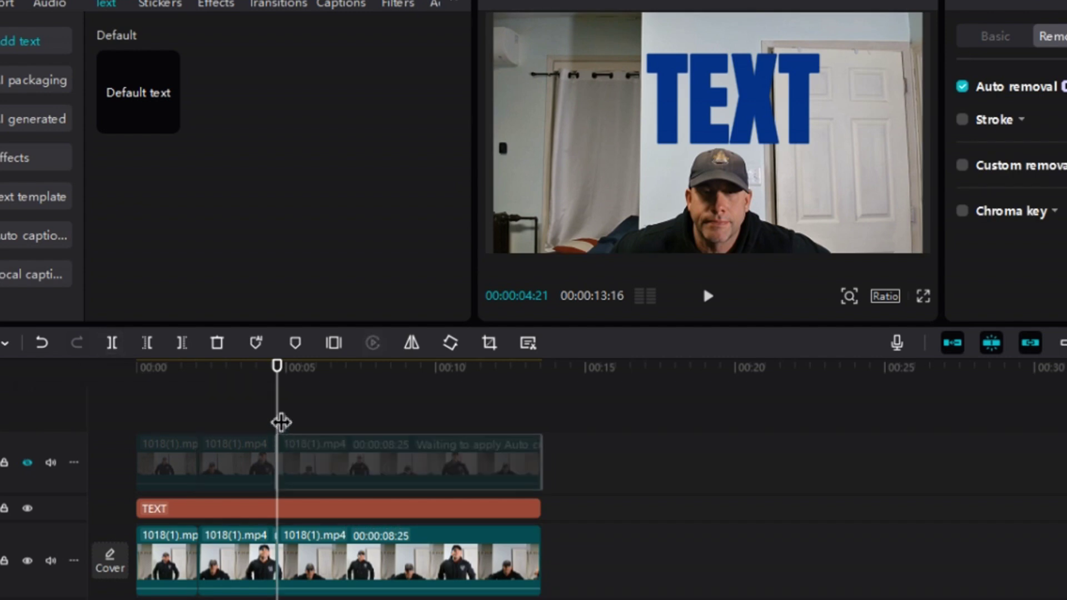
- Split the cutout and main layers at 8:05, and the main footage again at 10:27
{"action": "left_click_drag", "start_coordinate": [288, 412], "coordinate": [385, 428]}
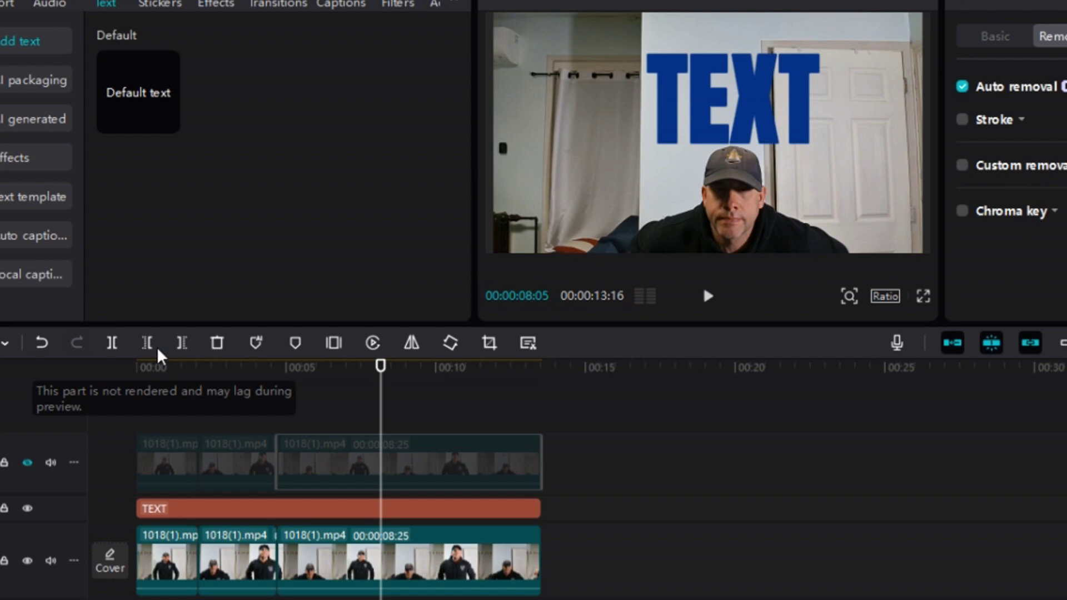
{"action": "left_click", "coordinate": [114, 345]}
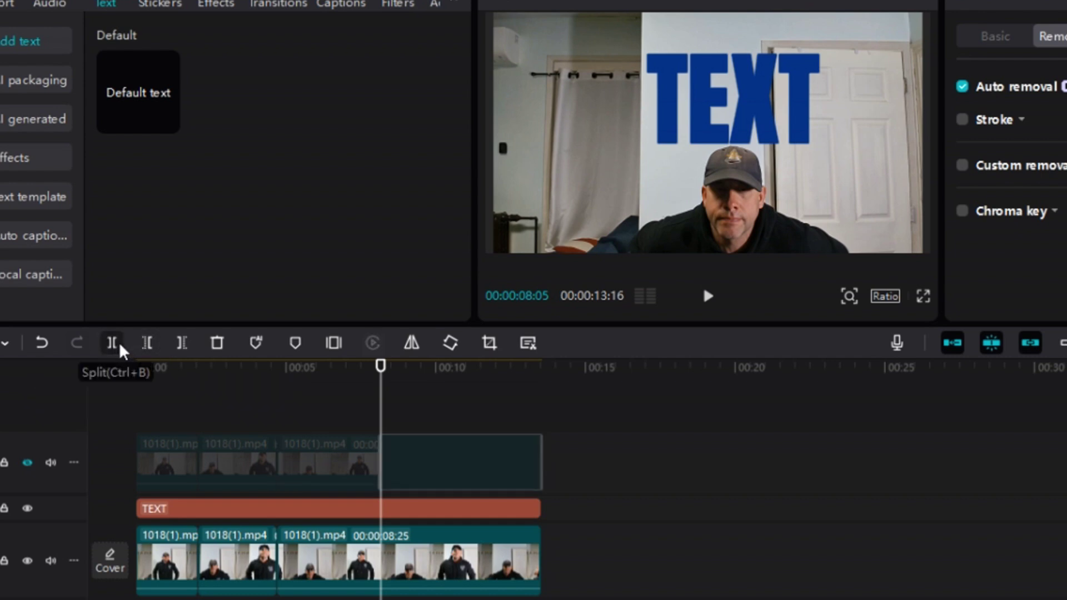
{"action": "left_click", "coordinate": [406, 554]}
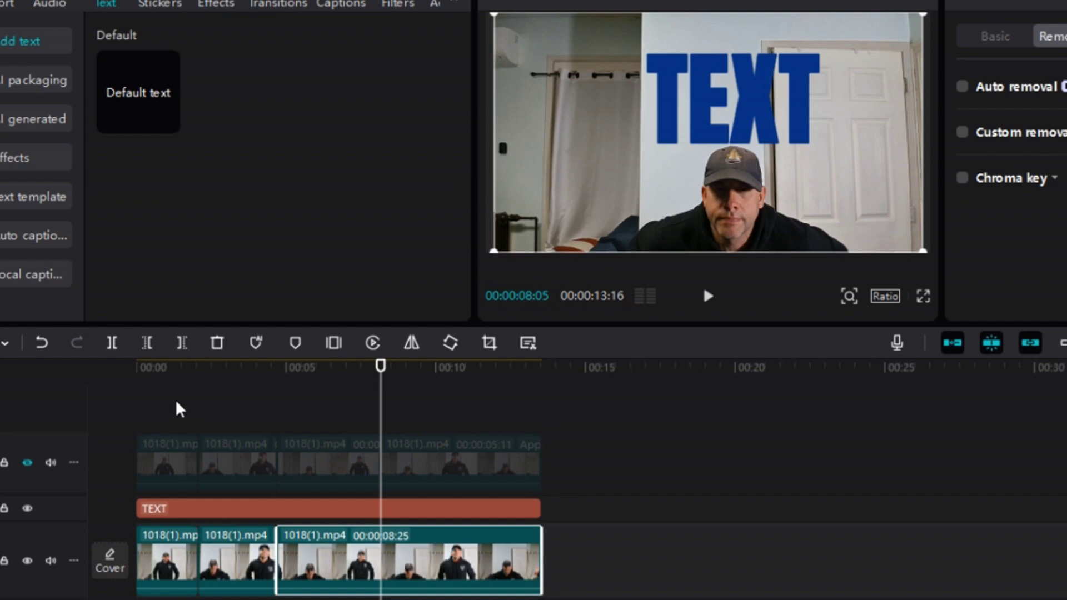
{"action": "left_click", "coordinate": [112, 345]}
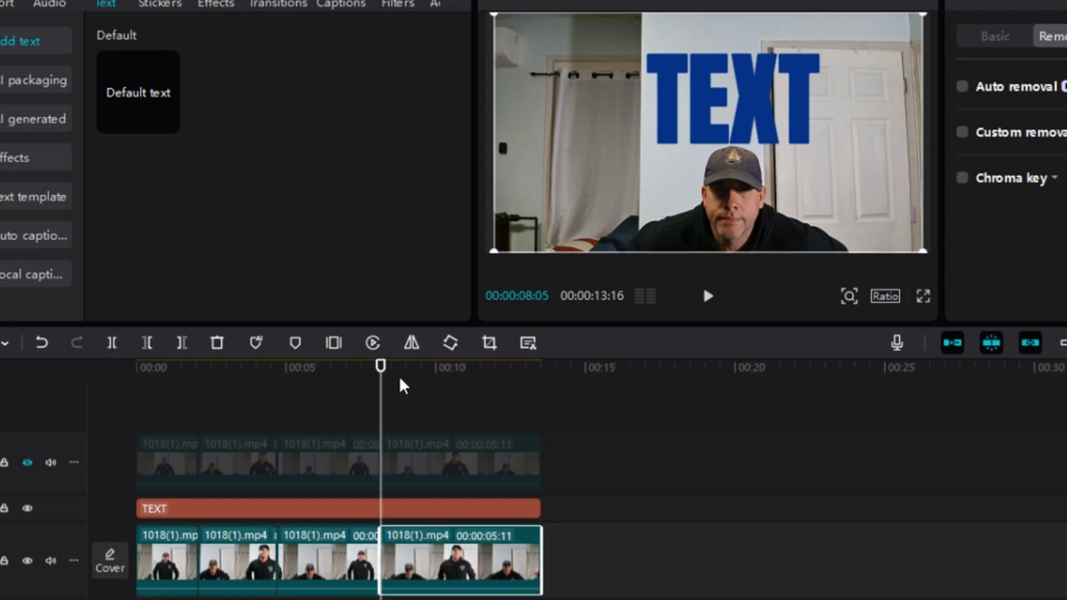
{"action": "left_click_drag", "start_coordinate": [389, 408], "coordinate": [468, 421]}
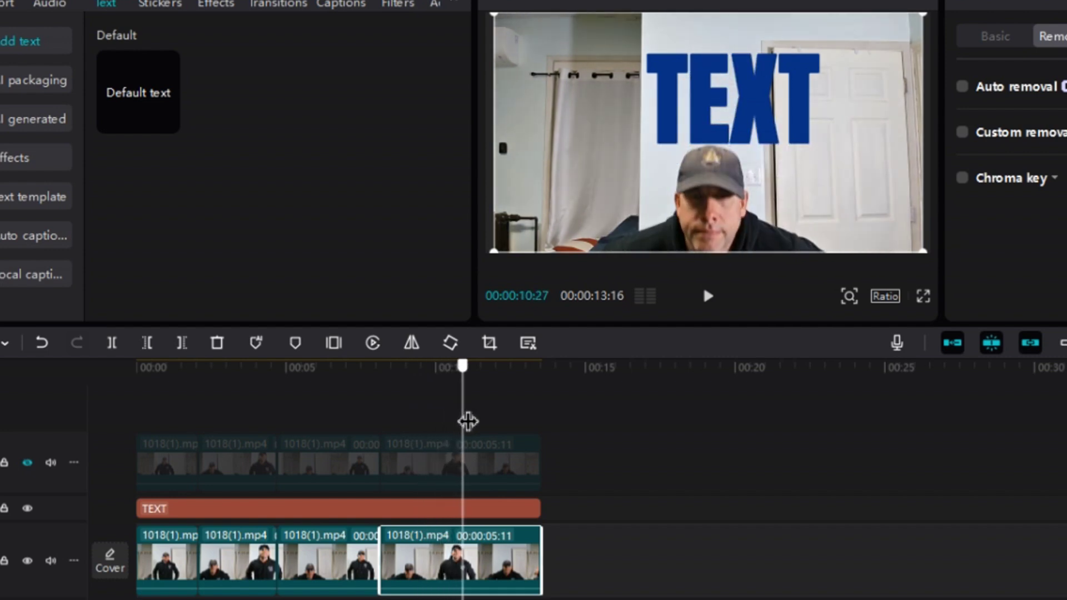
{"action": "left_click", "coordinate": [112, 342]}
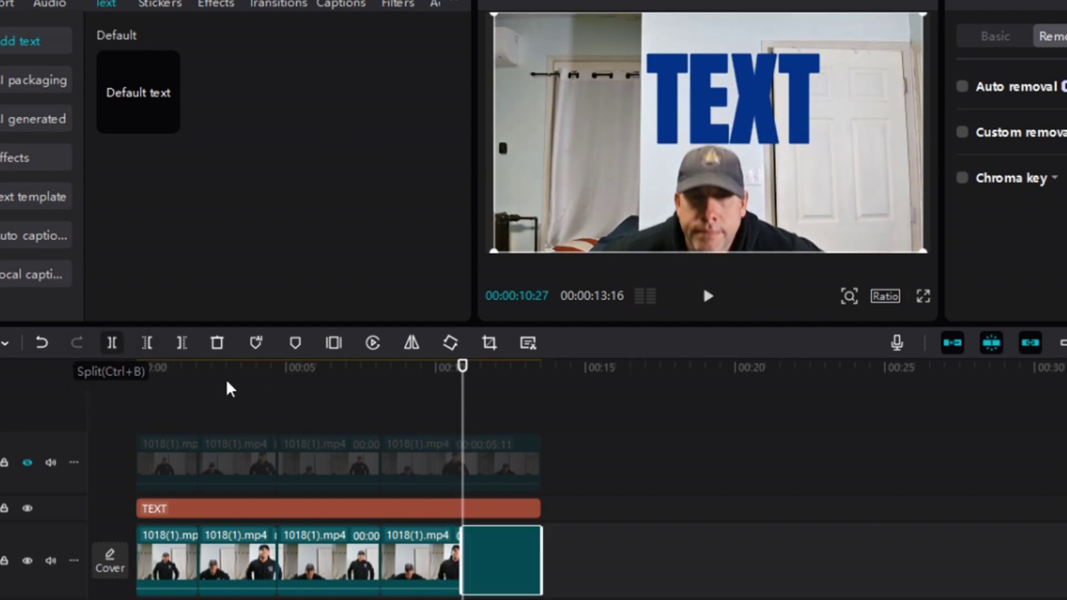
{"action": "left_click", "coordinate": [473, 457]}
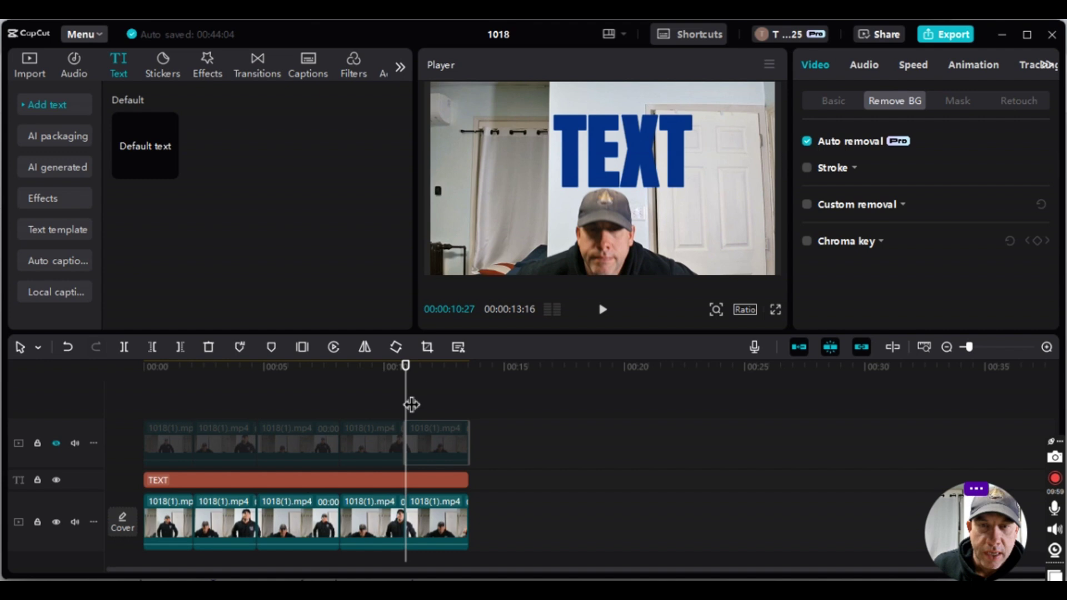
{"action": "left_click_drag", "start_coordinate": [410, 407], "coordinate": [147, 429]}
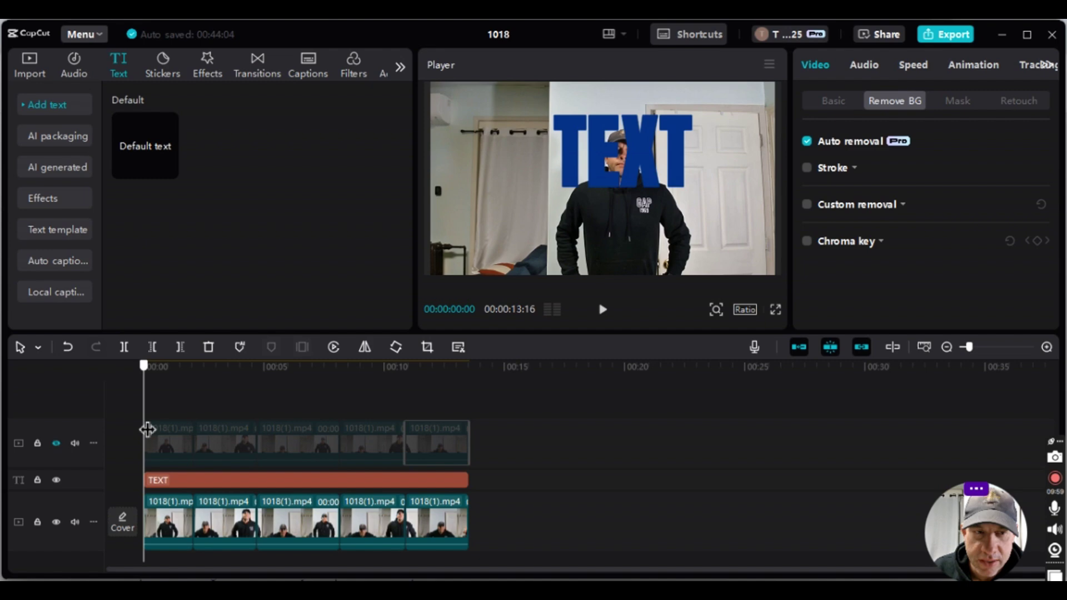
{"action": "left_click", "coordinate": [602, 309]}
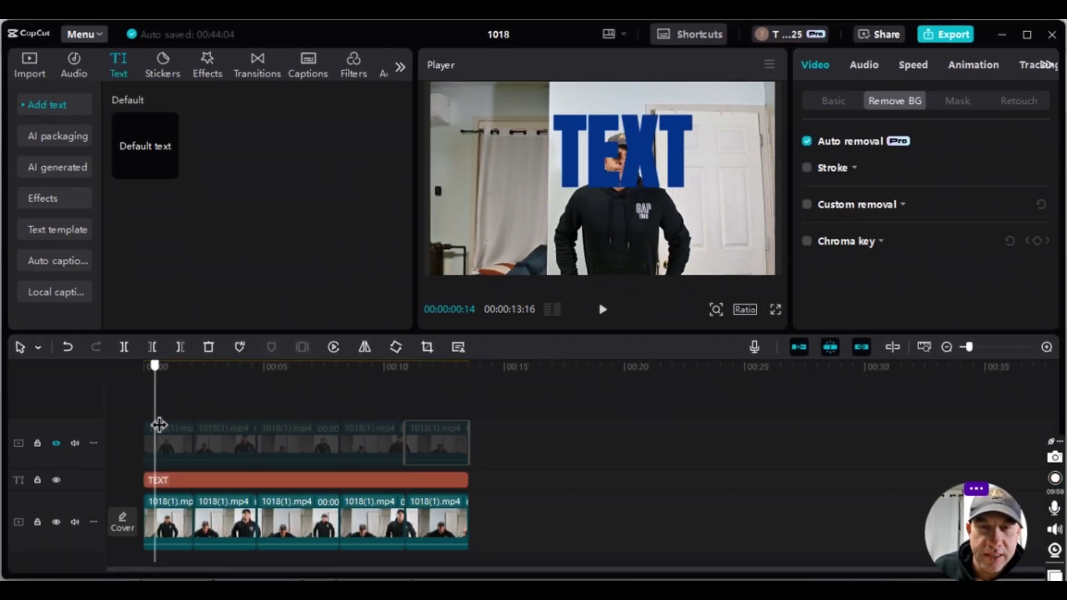
{"action": "left_click", "coordinate": [163, 445]}
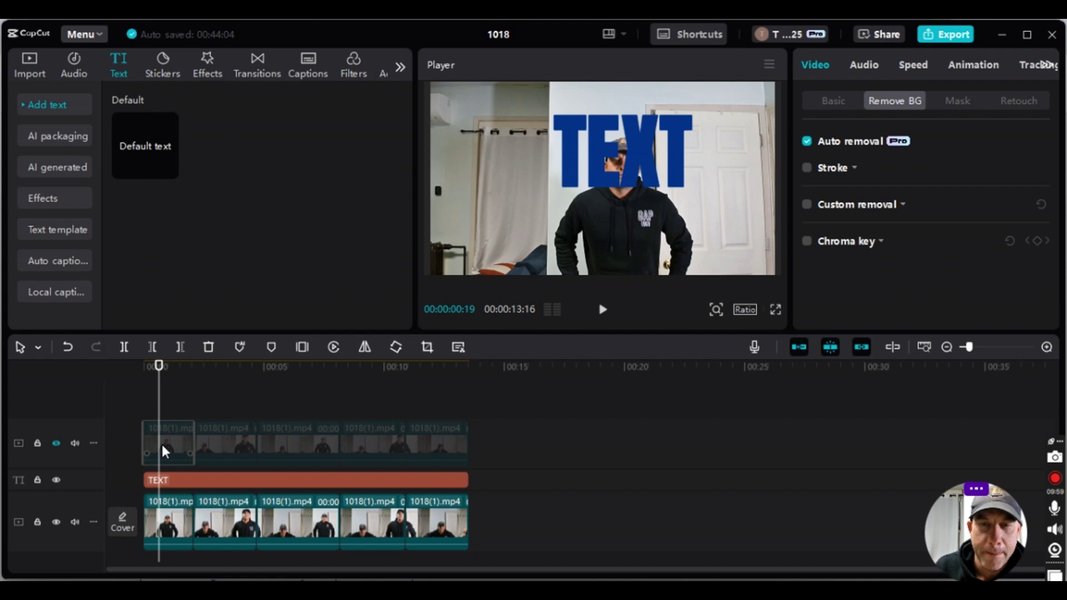
- Delete the first, ~6-second and last cutout clips, keeping the ~2–4 s and ~8–10 s pieces
{"action": "right_click", "coordinate": [161, 443]}
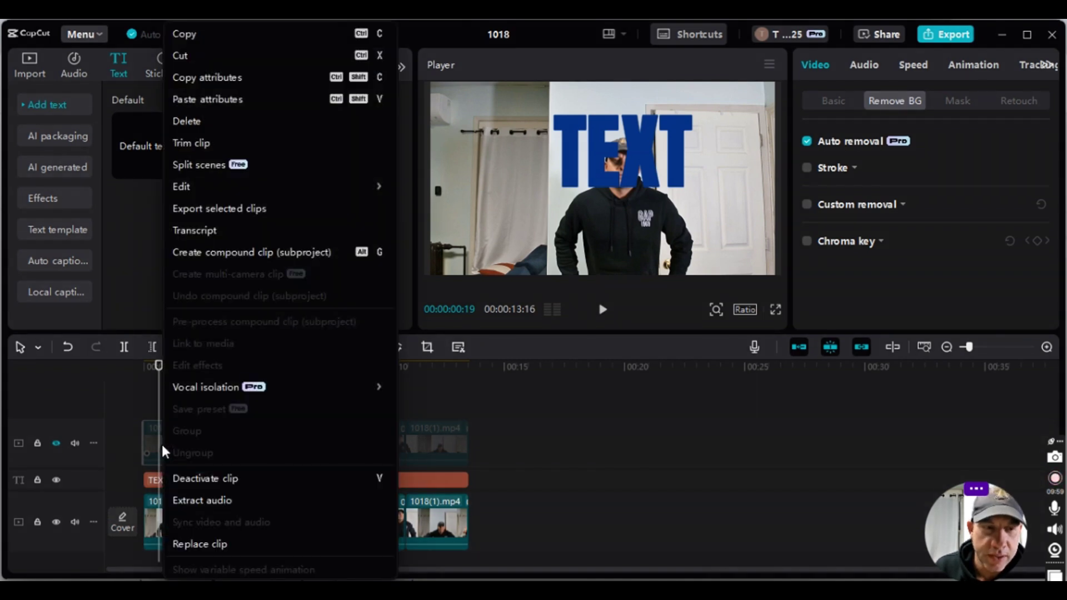
{"action": "left_click", "coordinate": [215, 122]}
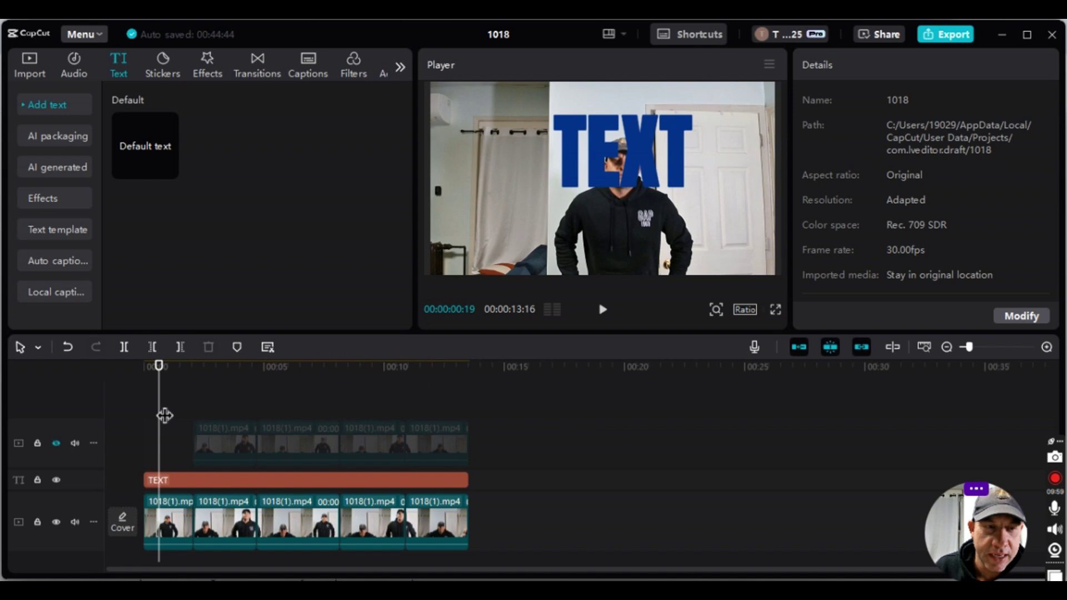
{"action": "left_click_drag", "start_coordinate": [164, 415], "coordinate": [290, 426]}
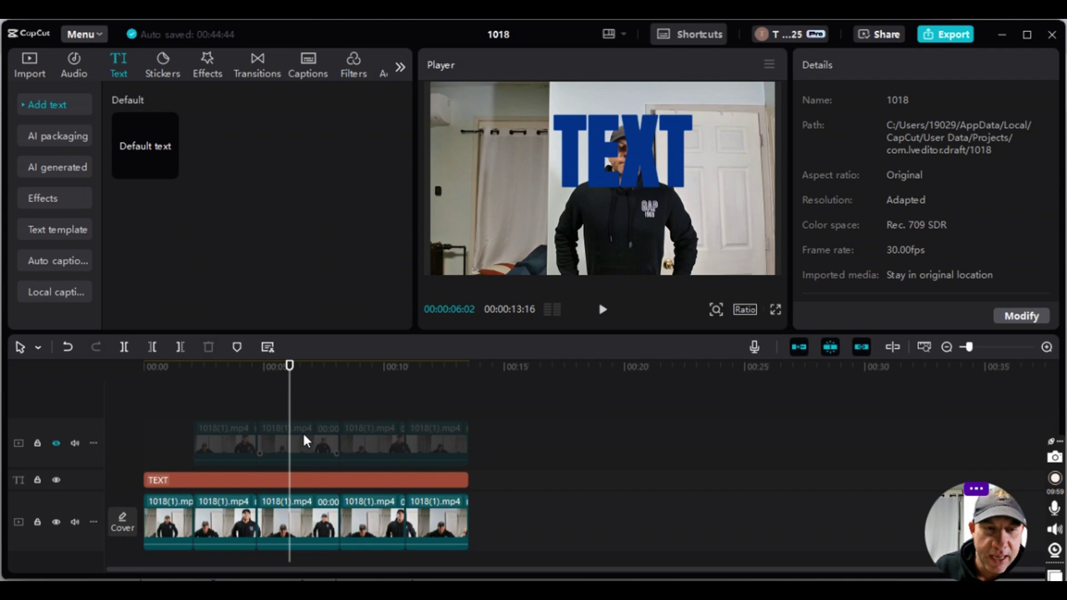
{"action": "left_click", "coordinate": [302, 435]}
{"action": "right_click", "coordinate": [302, 435]}
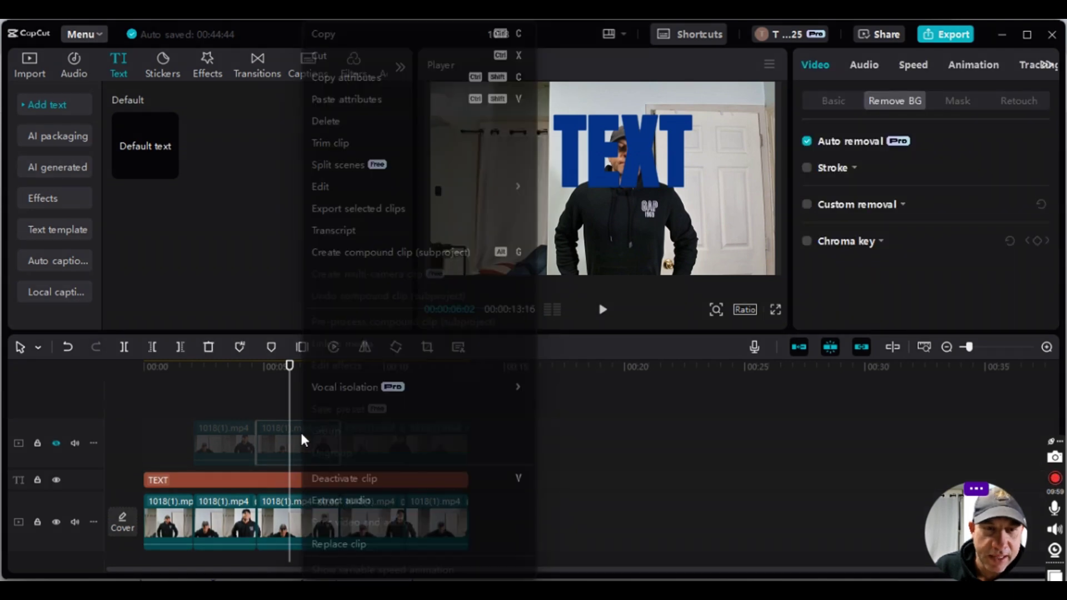
{"action": "left_click", "coordinate": [372, 121]}
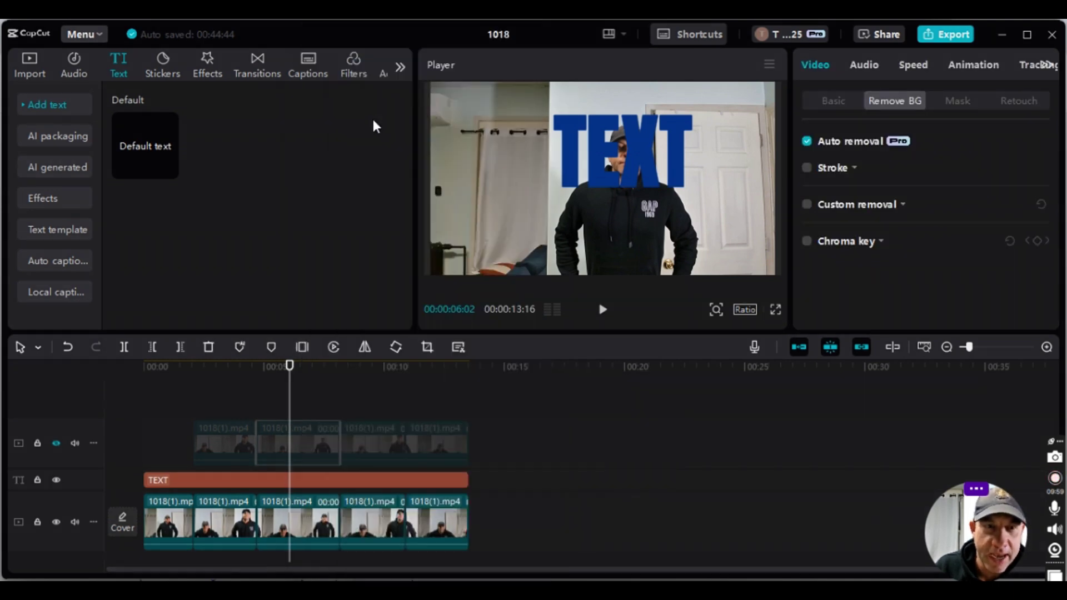
{"action": "left_click_drag", "start_coordinate": [294, 432], "coordinate": [435, 425]}
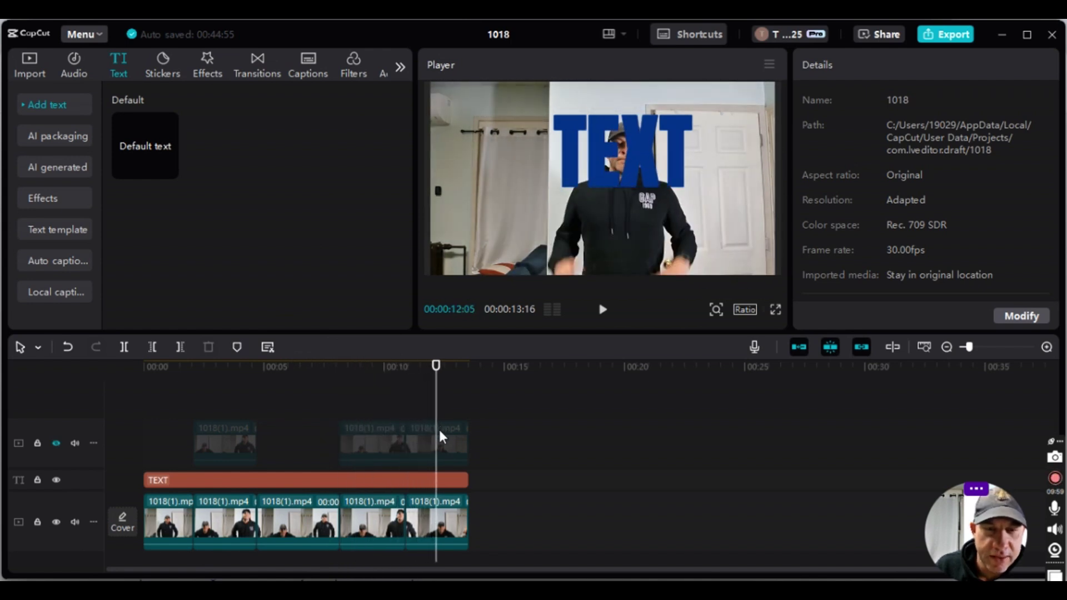
{"action": "left_click", "coordinate": [439, 431]}
{"action": "right_click", "coordinate": [439, 430]}
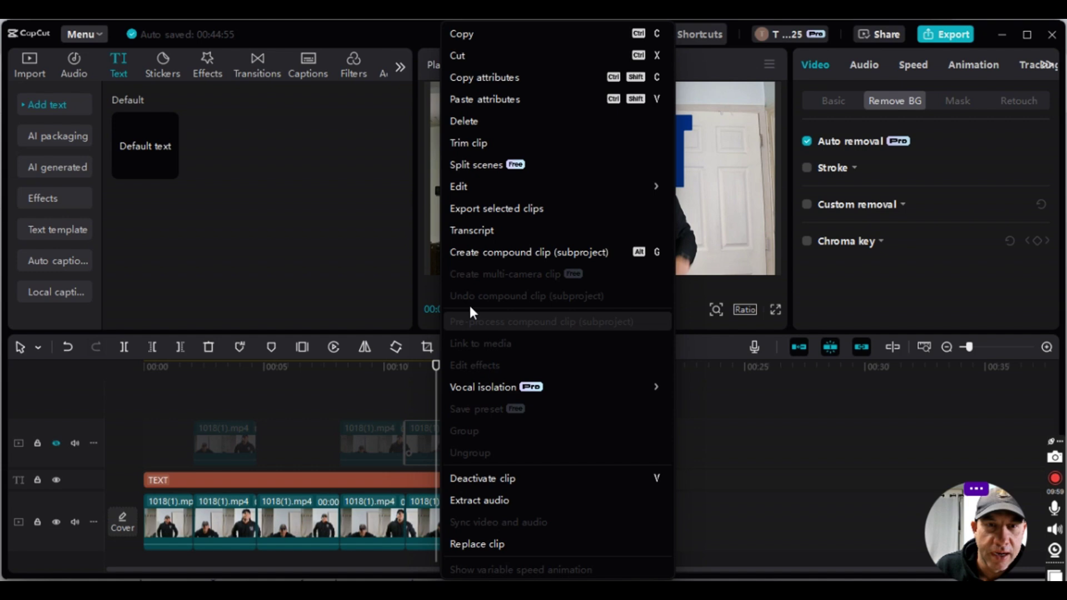
{"action": "left_click", "coordinate": [475, 122]}
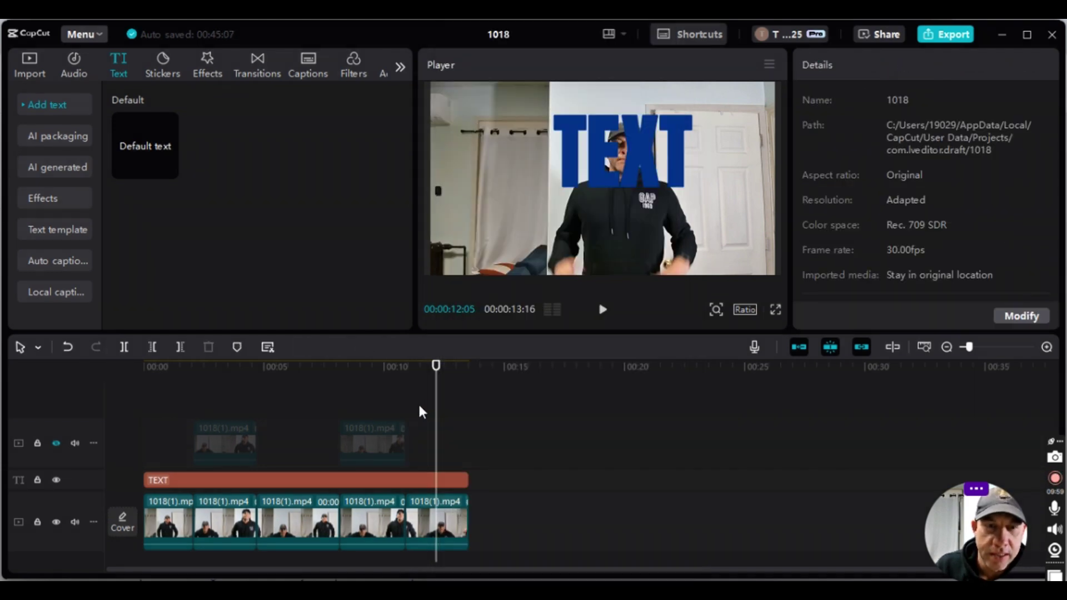
{"action": "left_click_drag", "start_coordinate": [440, 411], "coordinate": [129, 481]}
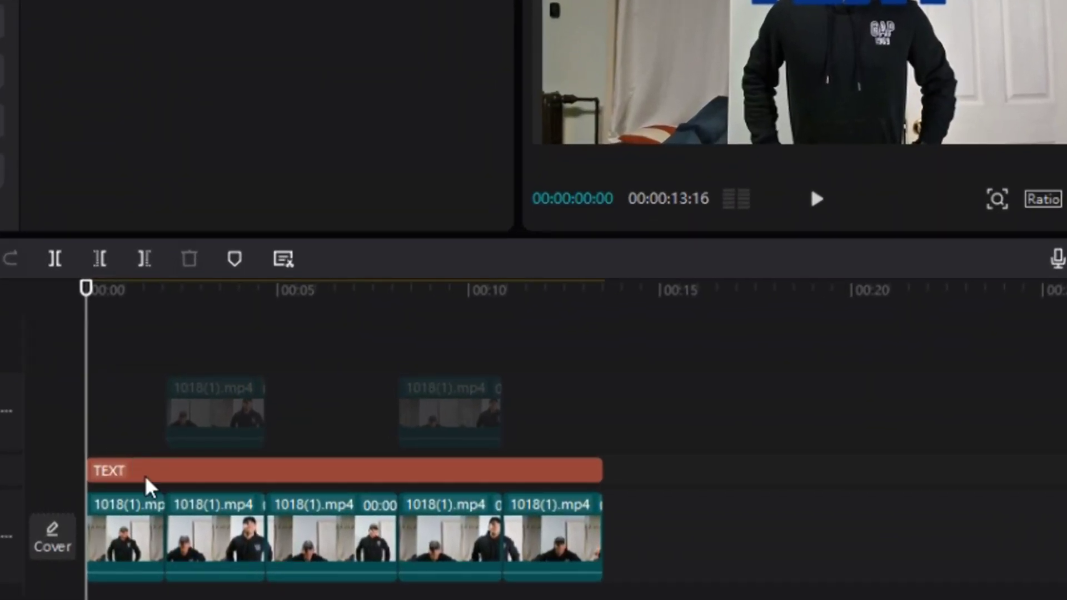
- Convert the TEXT title clip into a compound clip (Compound clip7)
{"action": "left_click", "coordinate": [147, 481]}
{"action": "right_click", "coordinate": [152, 489]}
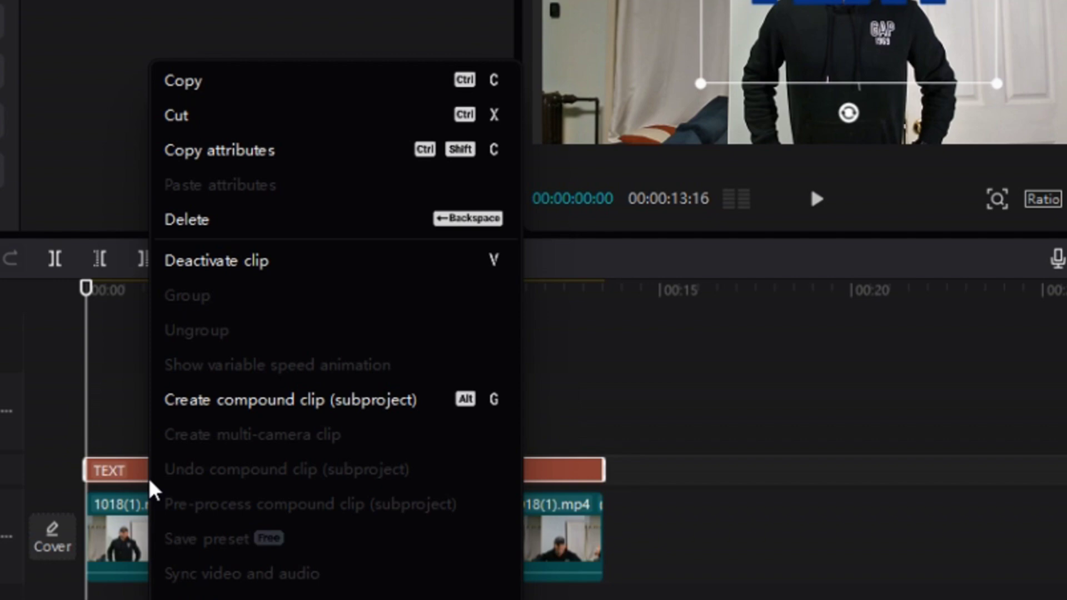
{"action": "left_click", "coordinate": [225, 408]}
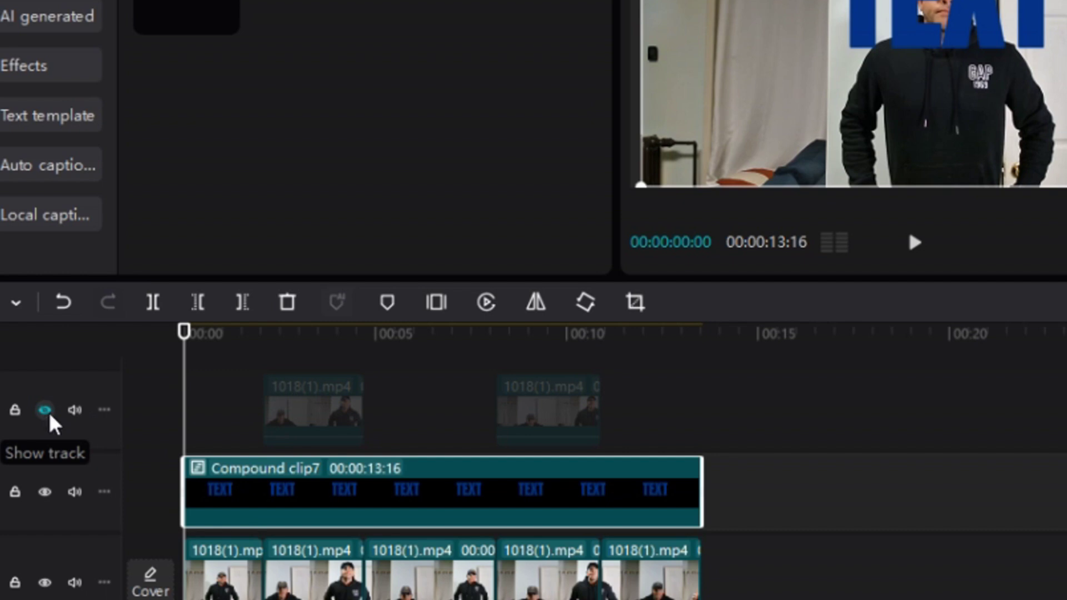
- Unhide the upper cutout track so both 1018(1).mp4 pieces show above Compound clip7
{"action": "left_click", "coordinate": [46, 413]}
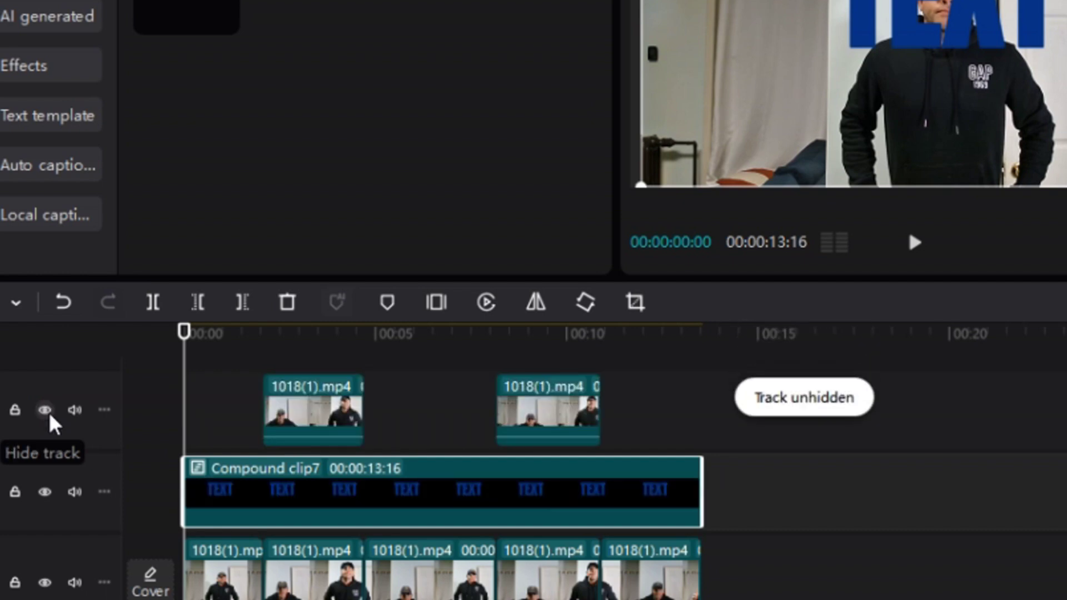